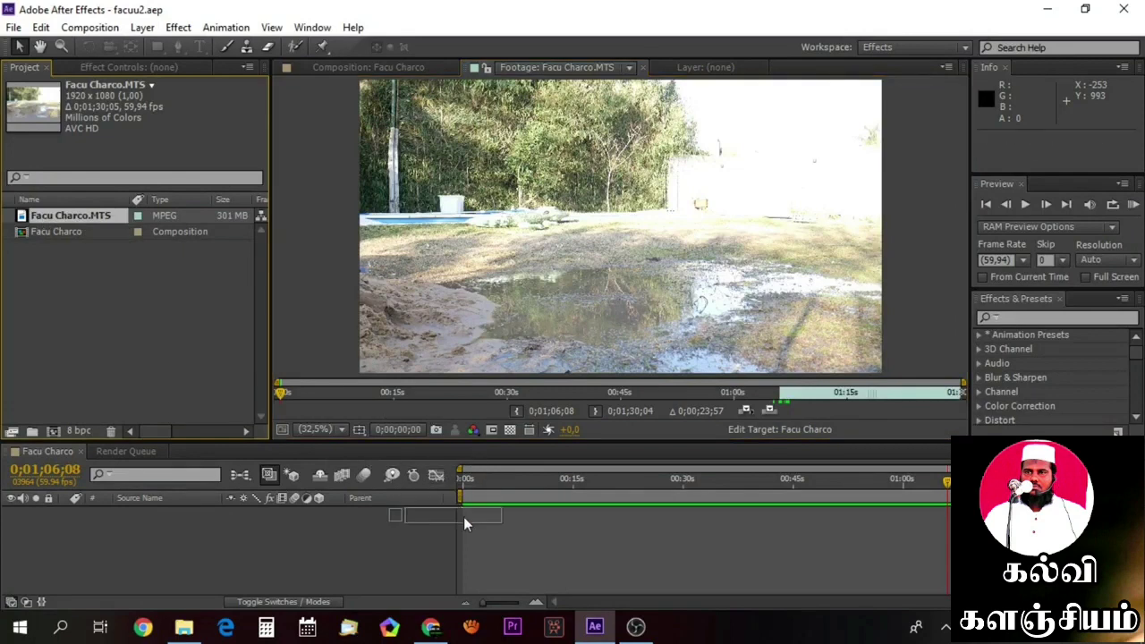
Step: Find the frame at 0;00;04;07 where the boots land in the puddle and split the Facu Charco.MTS layer there
key("space")
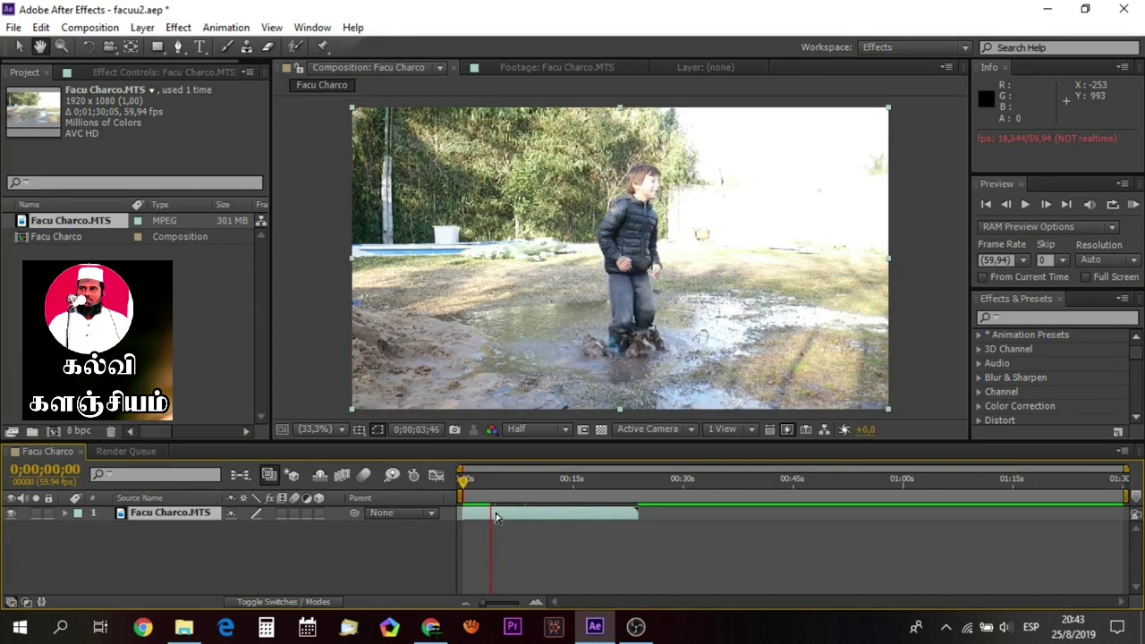
key("space")
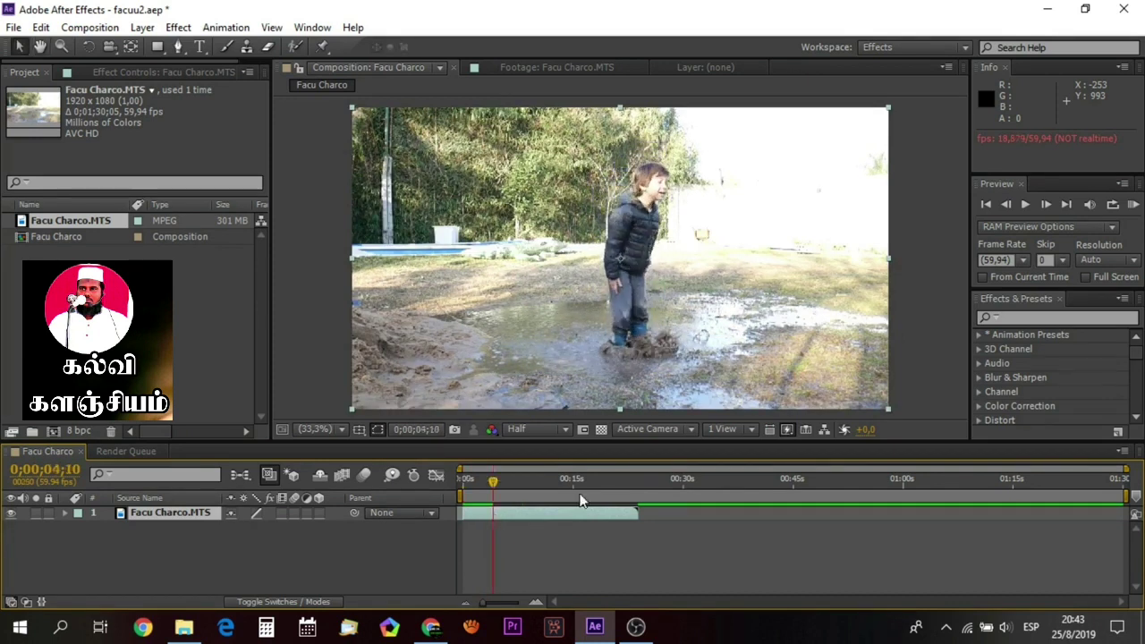
left_click(1006, 205)
left_click(1006, 205)
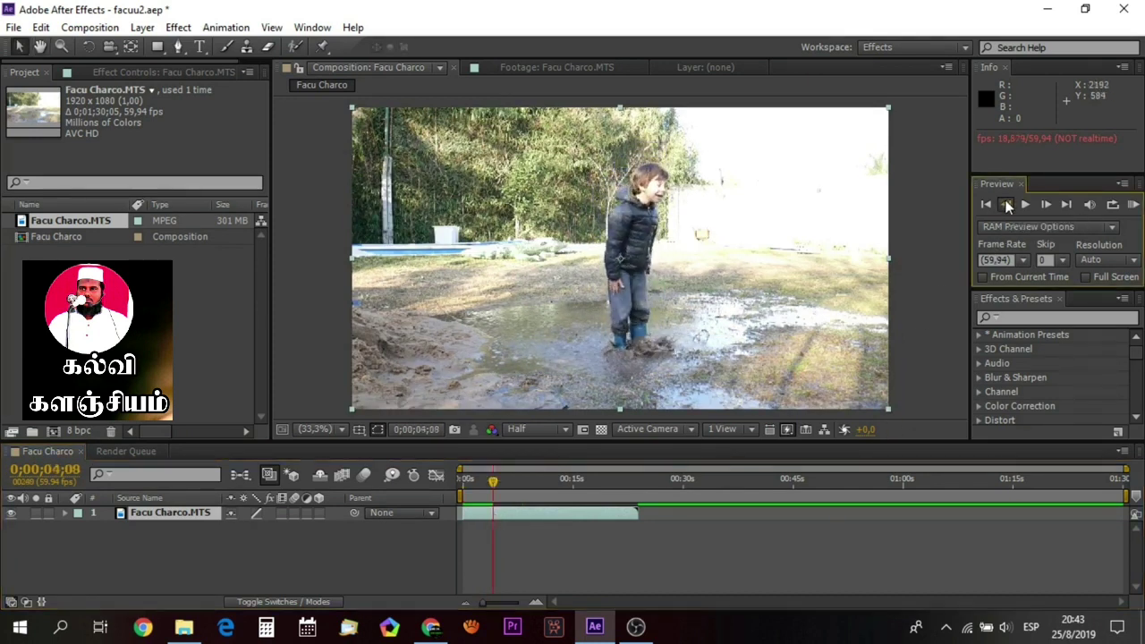
left_click(1006, 205)
left_click(1006, 204)
left_click(1006, 205)
left_click(1006, 205)
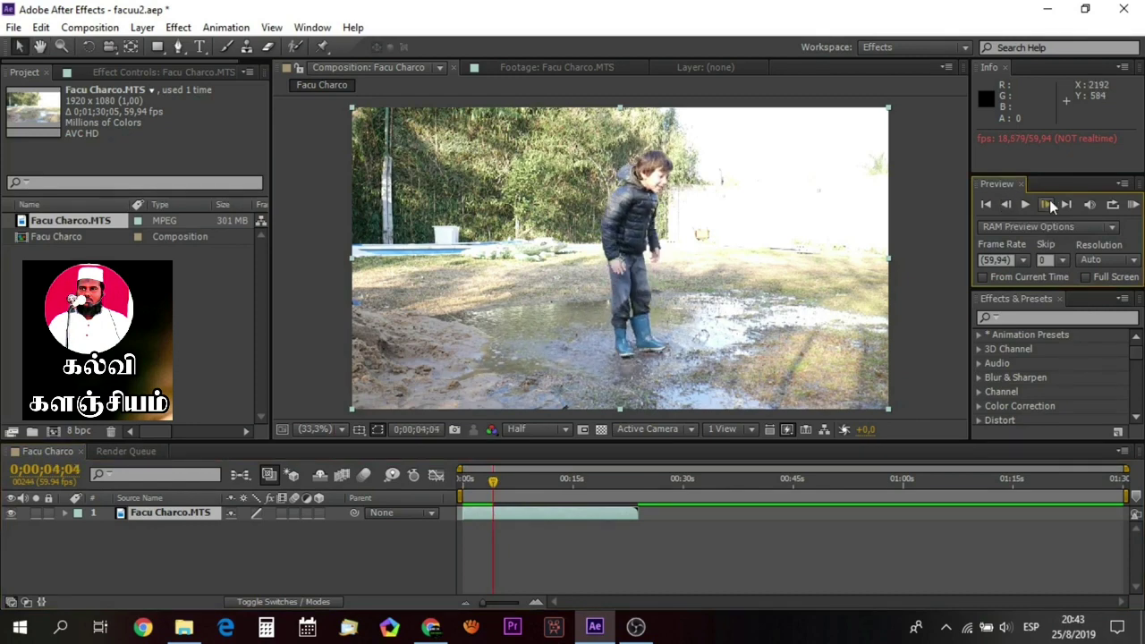
left_click(1046, 205)
left_click(1047, 205)
left_click(1047, 205)
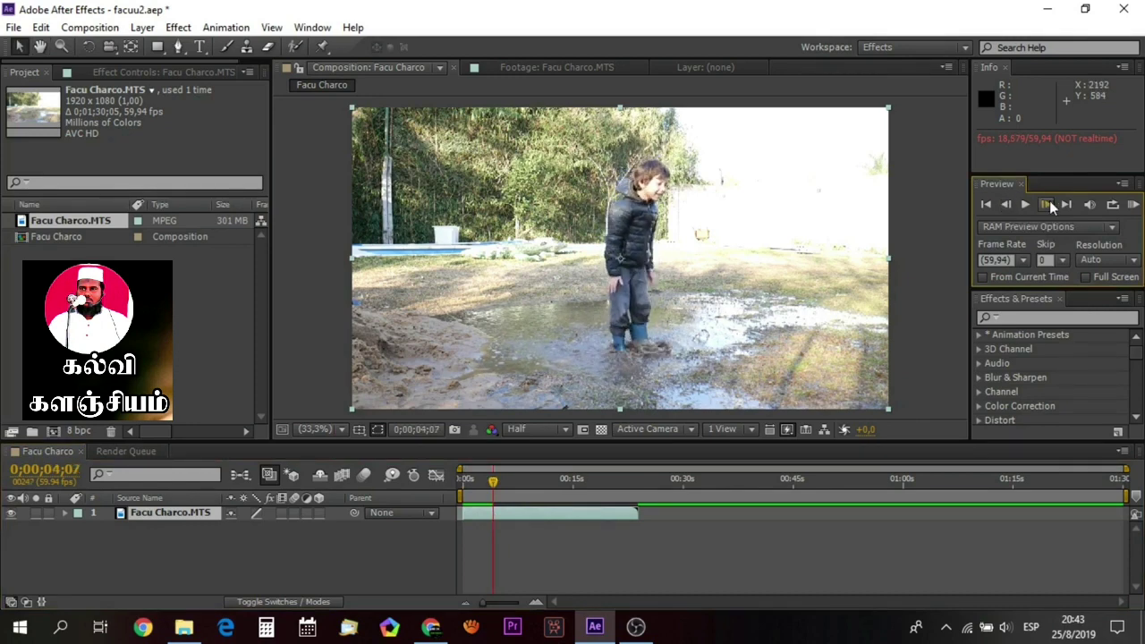
left_click(1047, 205)
left_click(1004, 206)
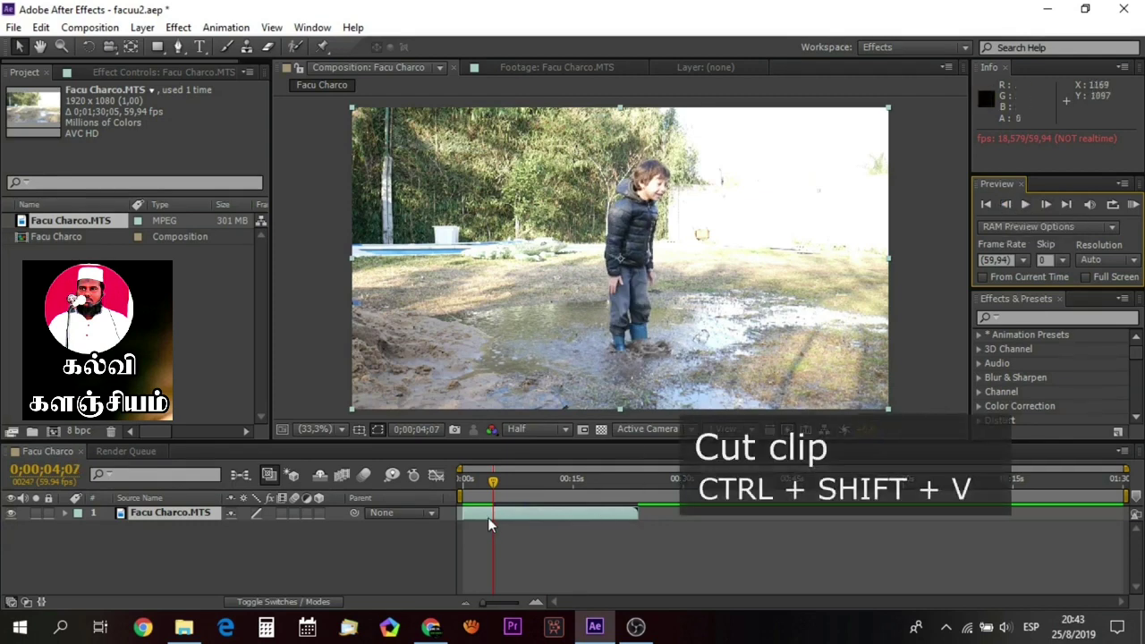
key("ctrl+shift+d")
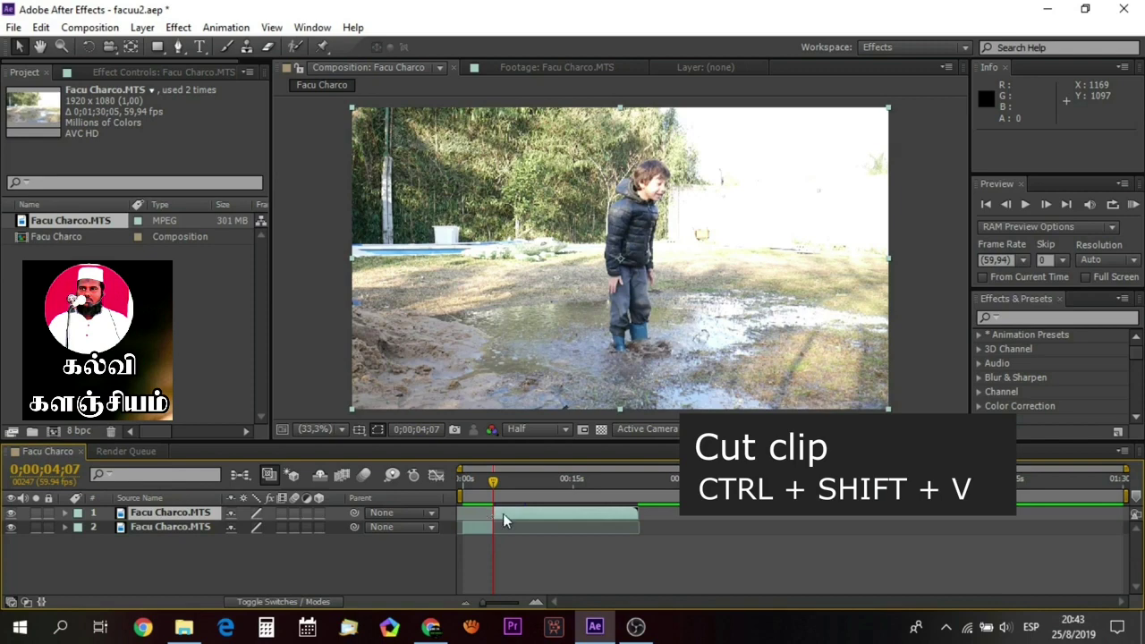
left_click_drag(494, 481, 541, 483)
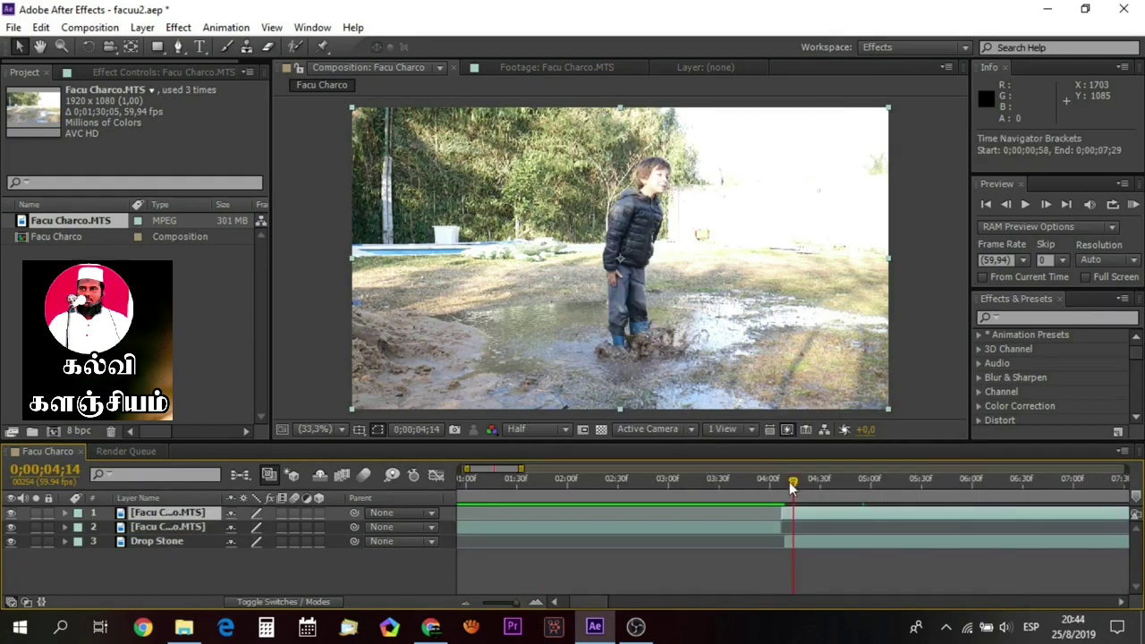
left_click_drag(789, 481, 776, 482)
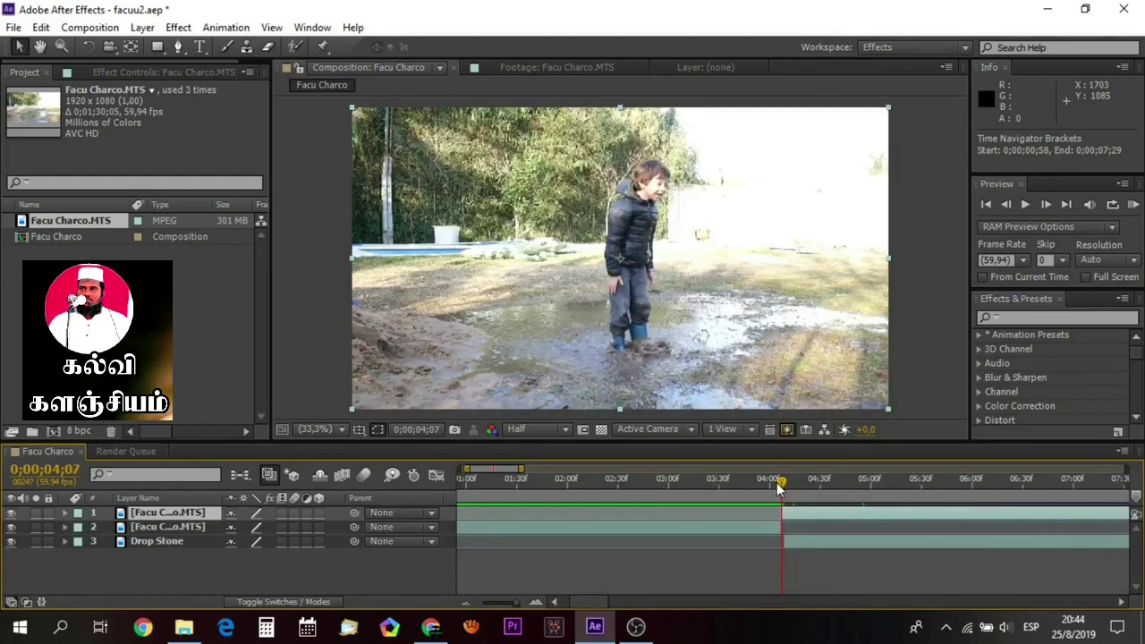
left_click(809, 543)
left_click(809, 512)
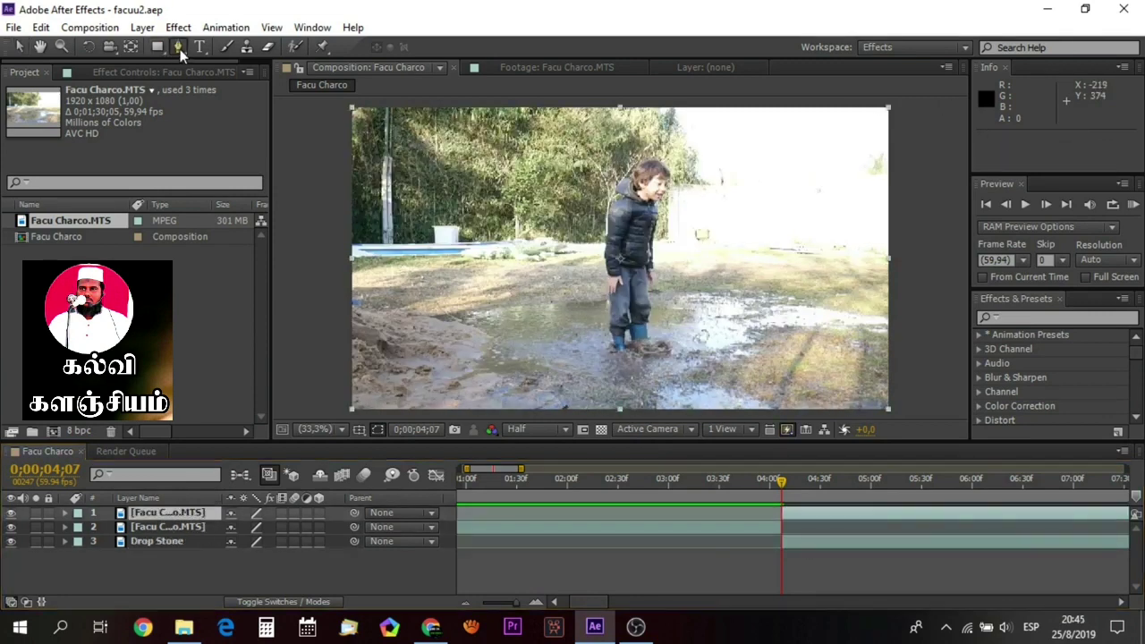
Step: Trace a Pen tool mask from the boy's rear boot up his back, around his head and down his front to the hand
left_click(178, 47)
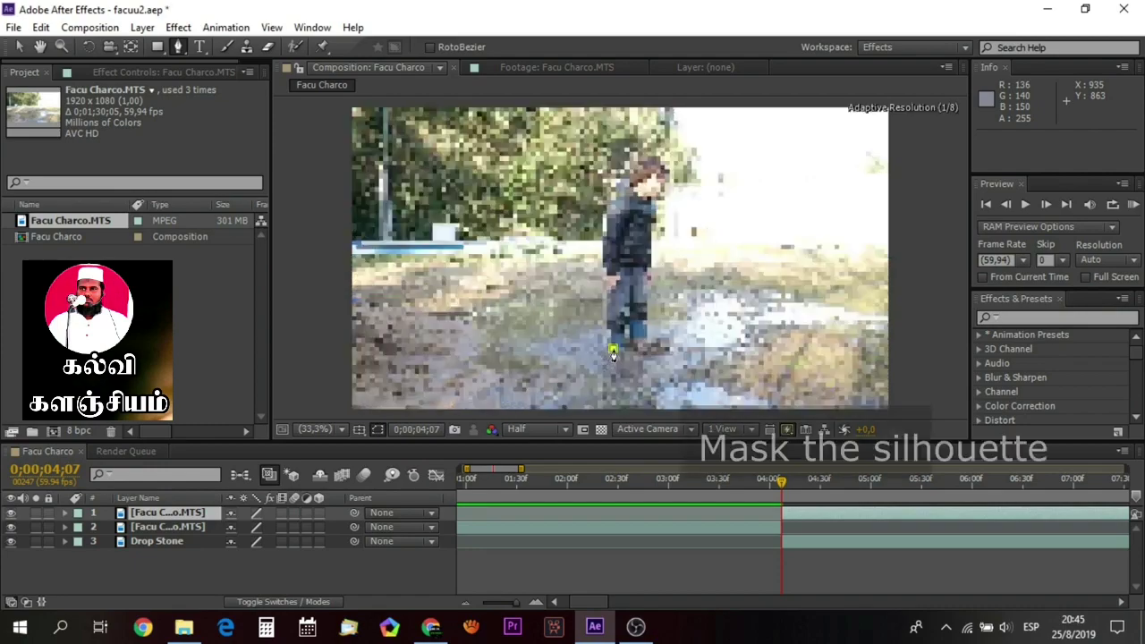
left_click(614, 353)
scroll(613, 356, "up", 3)
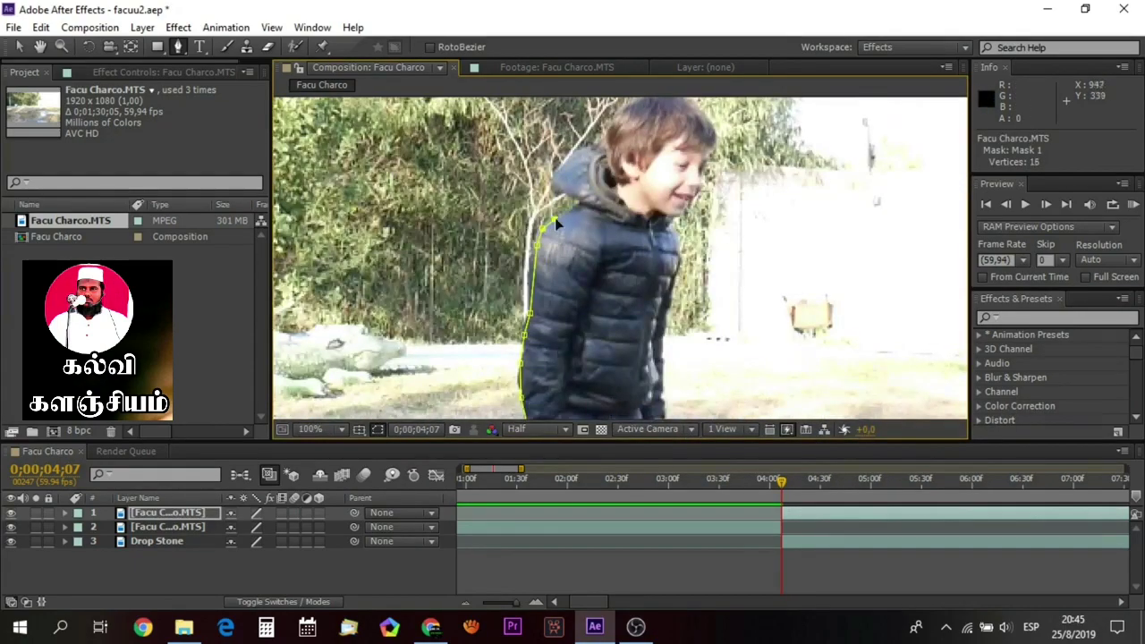
scroll(571, 155, "up", 3)
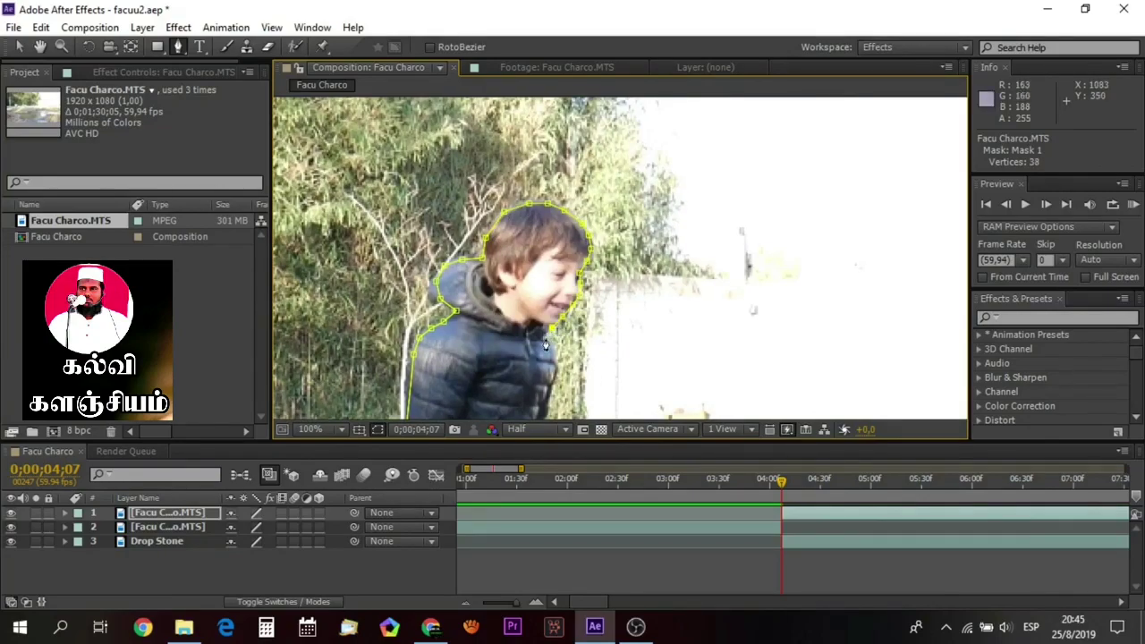
scroll(503, 288, "down", 5)
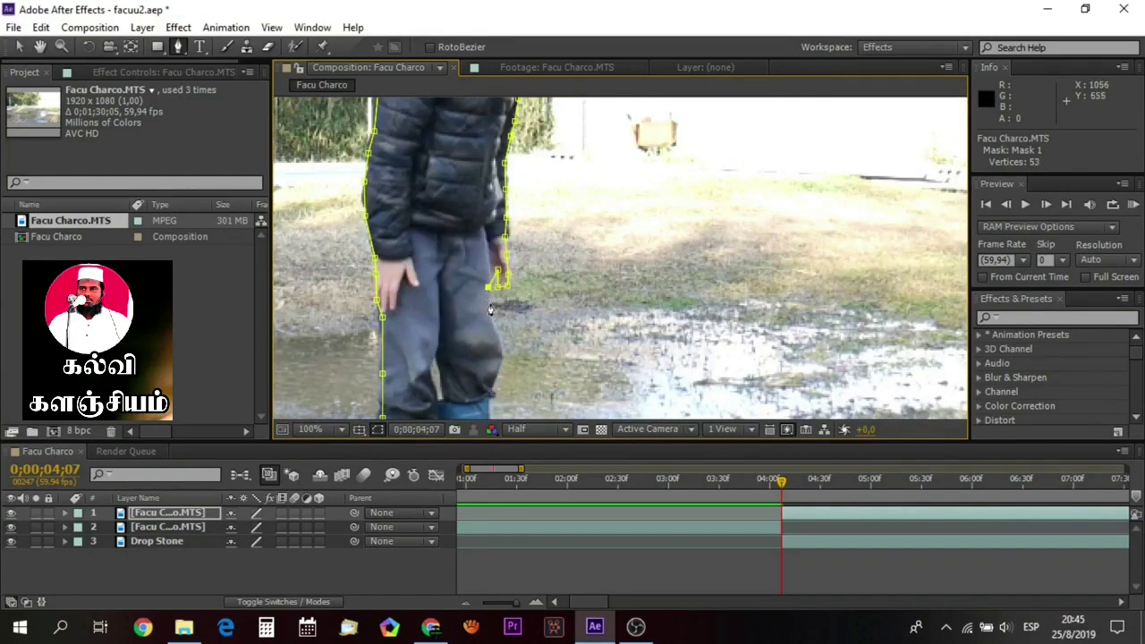
Step: Continue the mask outline from the hand down the front leg to the knee
left_click(490, 301)
left_click(494, 321)
left_click_drag(496, 343, 505, 191)
left_click(506, 193)
left_click(506, 211)
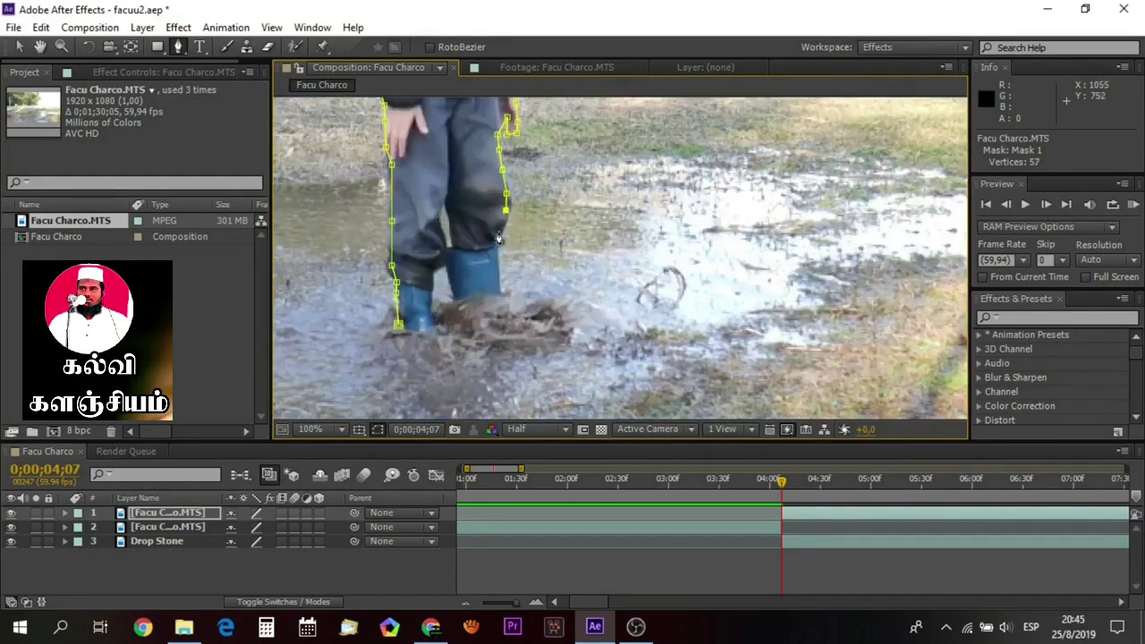
Step: Trace the mask around the boots and the gap between the legs, closing it at the first vertex
left_click(454, 296)
left_click(452, 266)
left_click(450, 236)
left_click(445, 211)
left_click(439, 230)
left_click(438, 249)
left_click(436, 265)
left_click(433, 277)
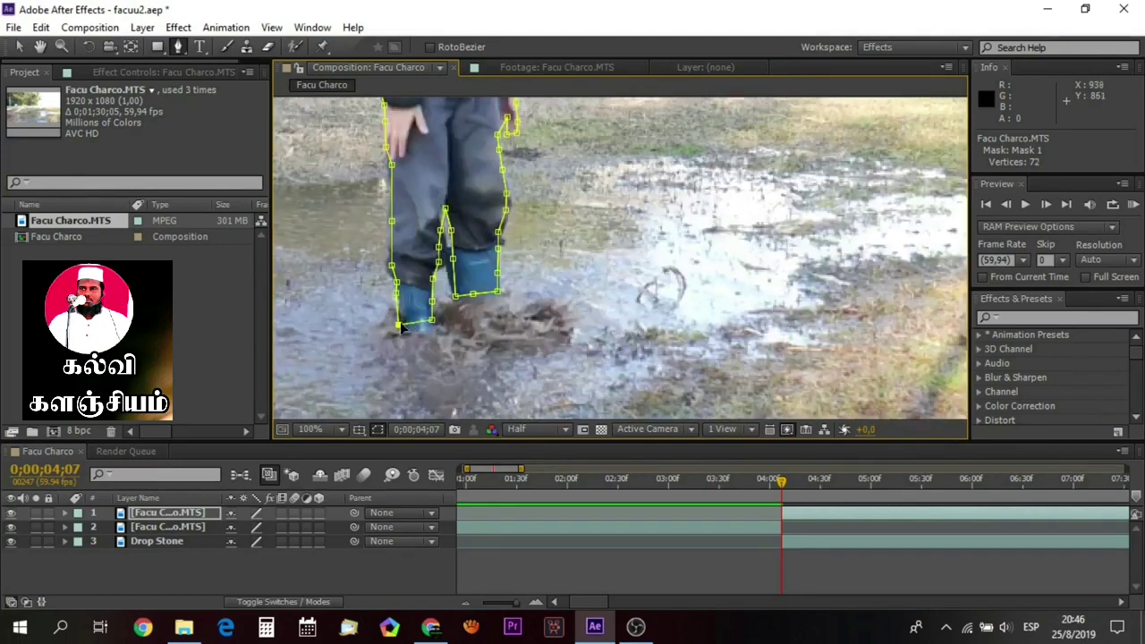
left_click(399, 325)
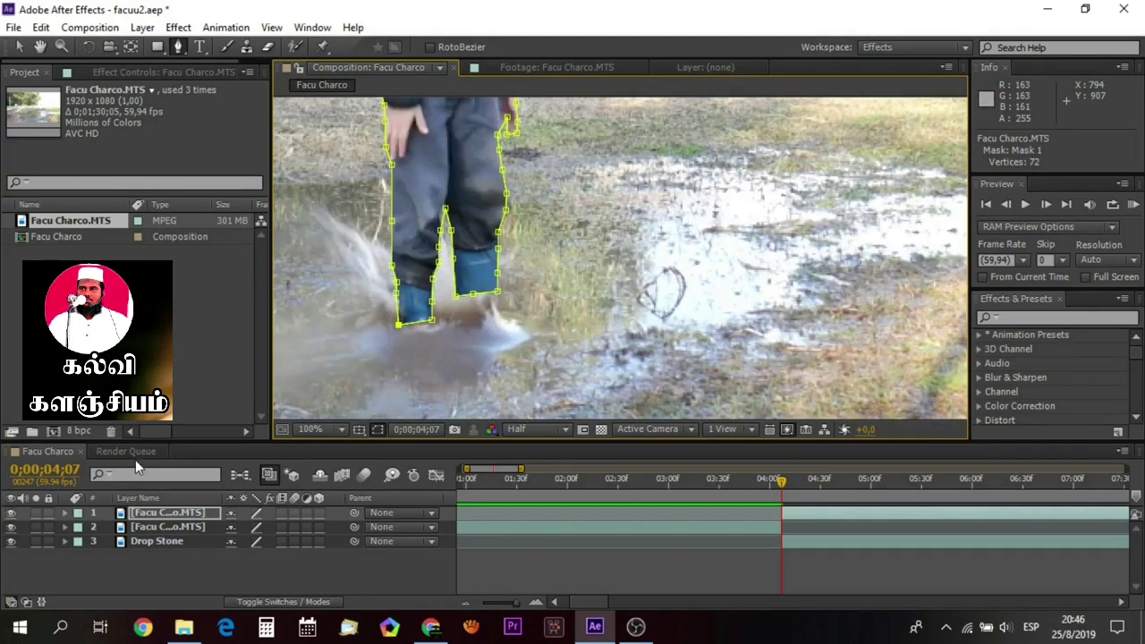
Step: Apply Freeze Frame to the masked silhouette layer and set its starting Position keyframe at 0;00;04;07
left_click(336, 428)
left_click(350, 131)
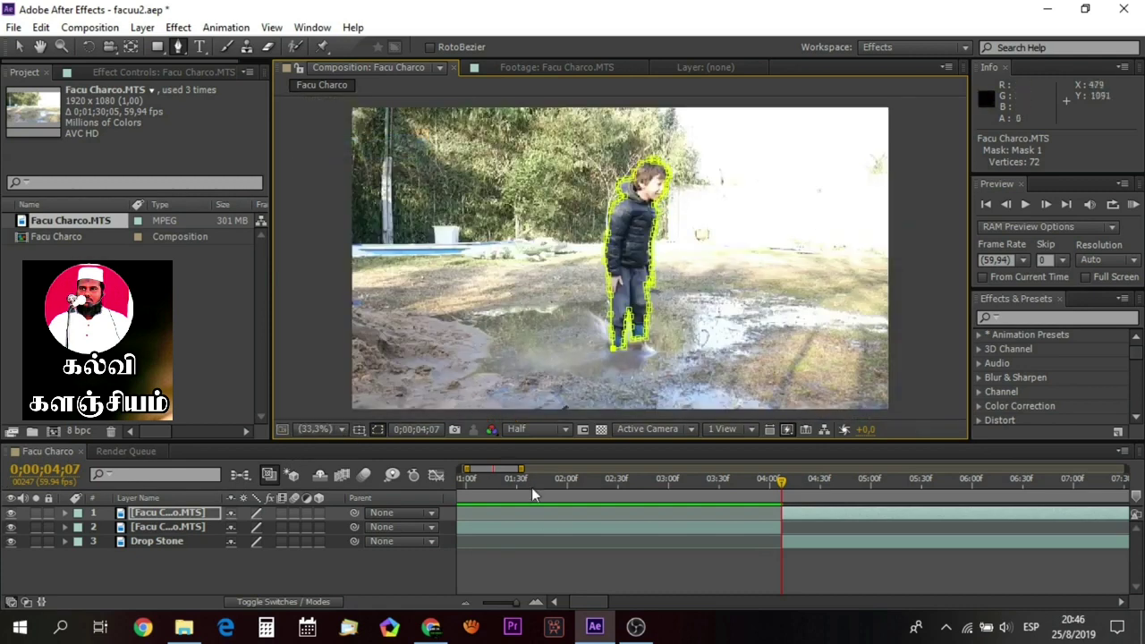
left_click(64, 513)
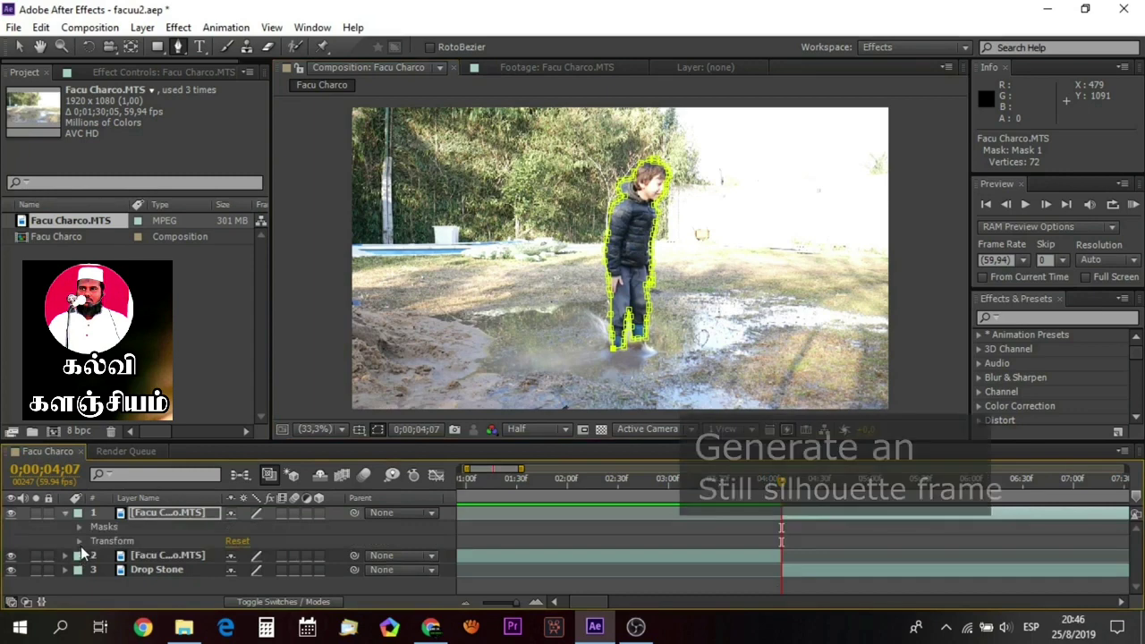
right_click(787, 516)
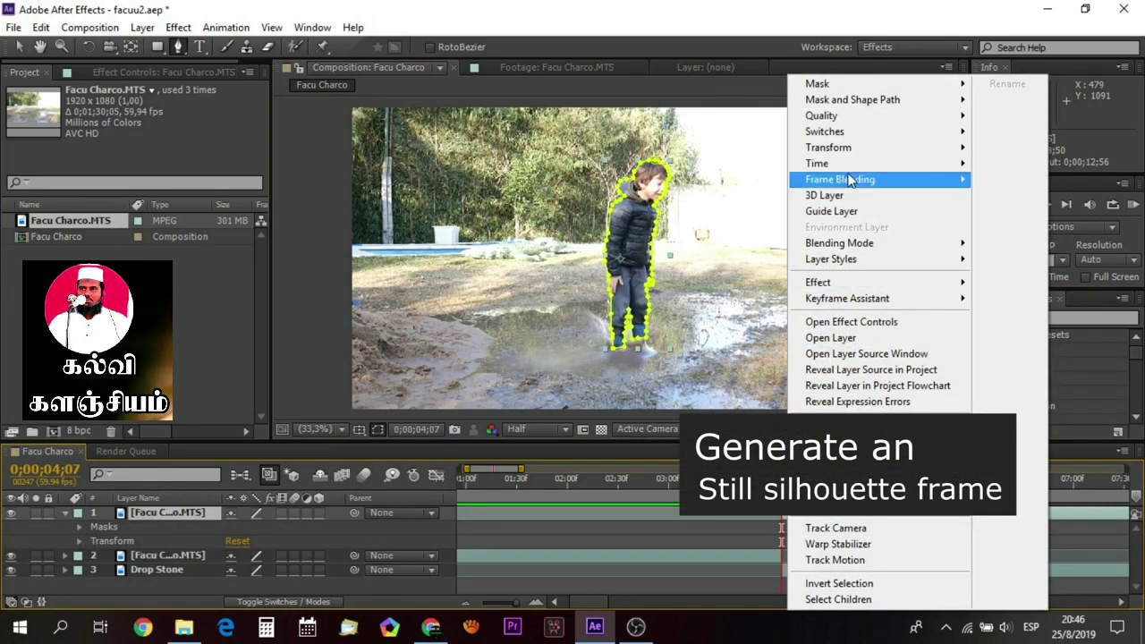
mouse_move(856, 163)
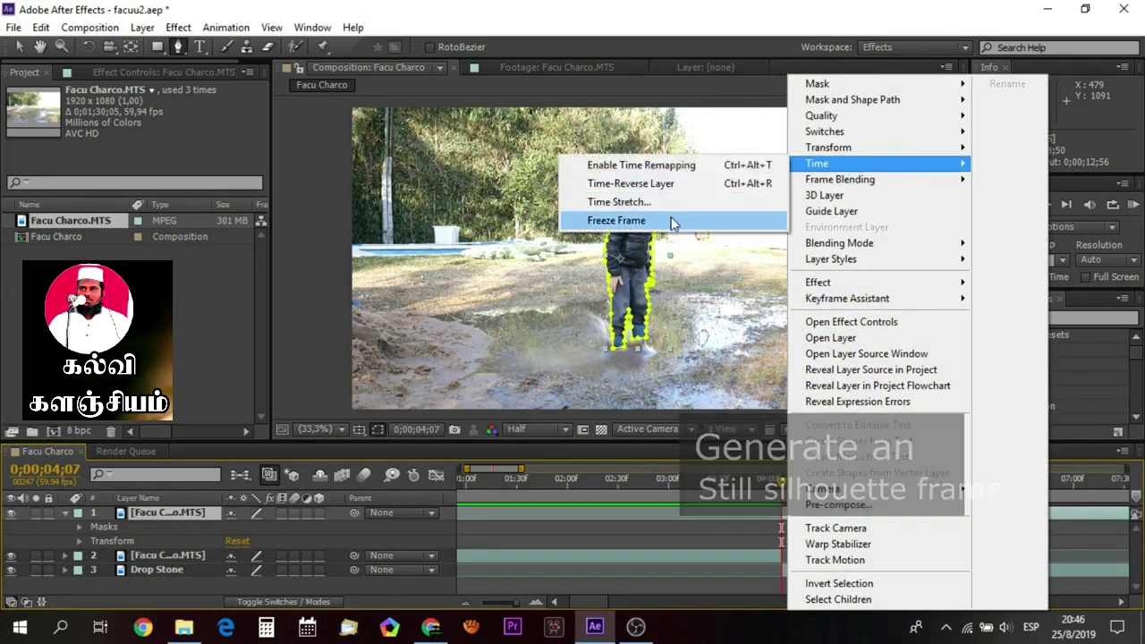
left_click(671, 220)
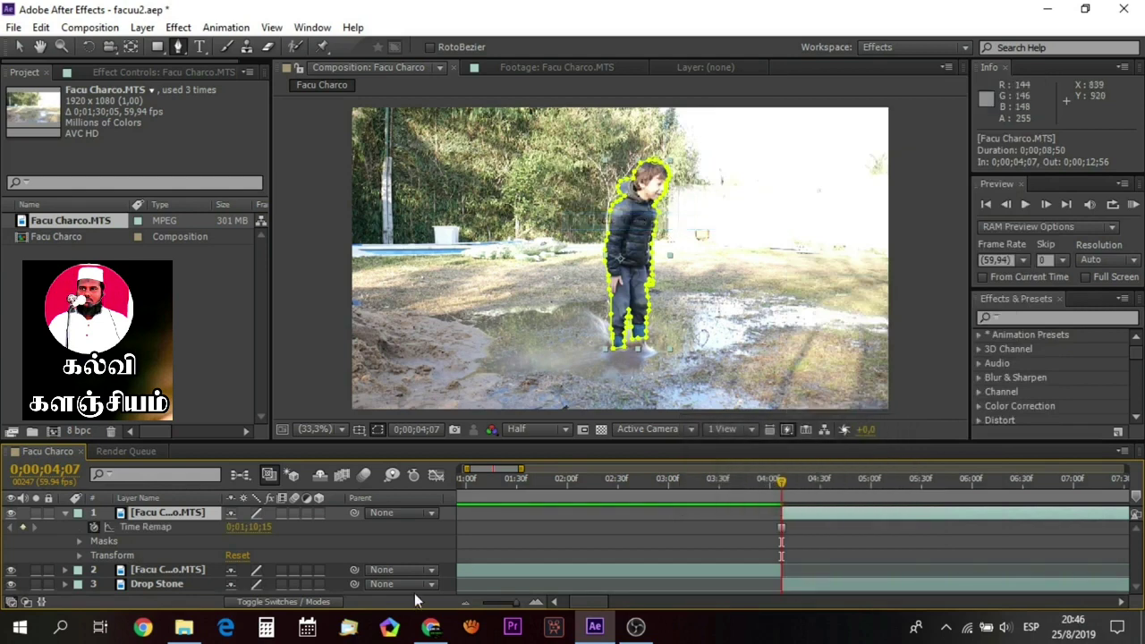
left_click(79, 554)
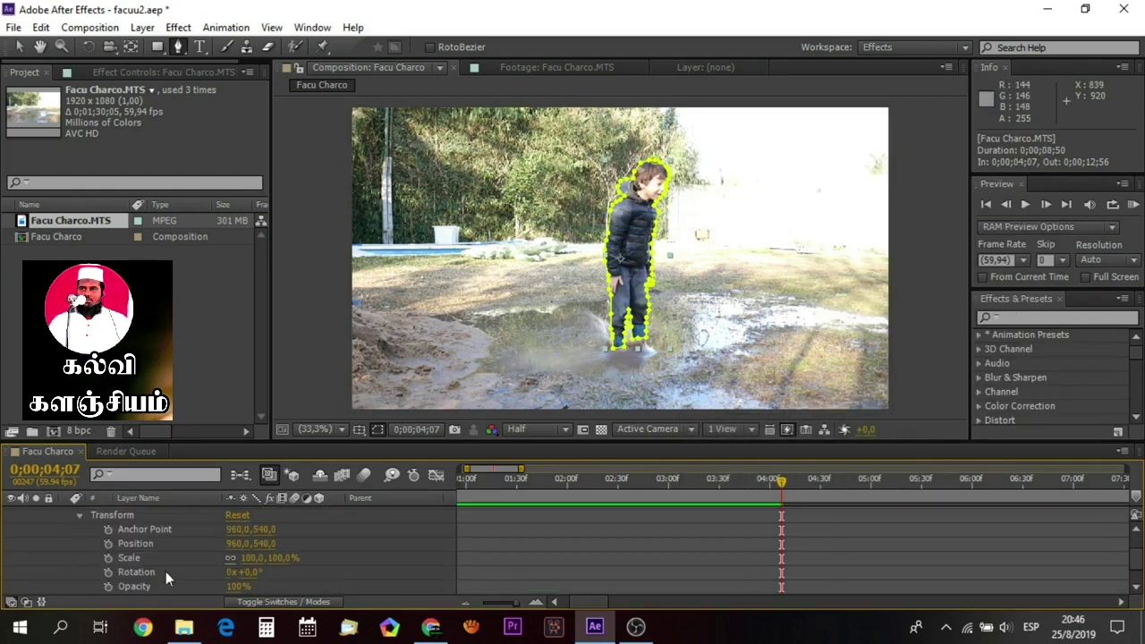
left_click(108, 544)
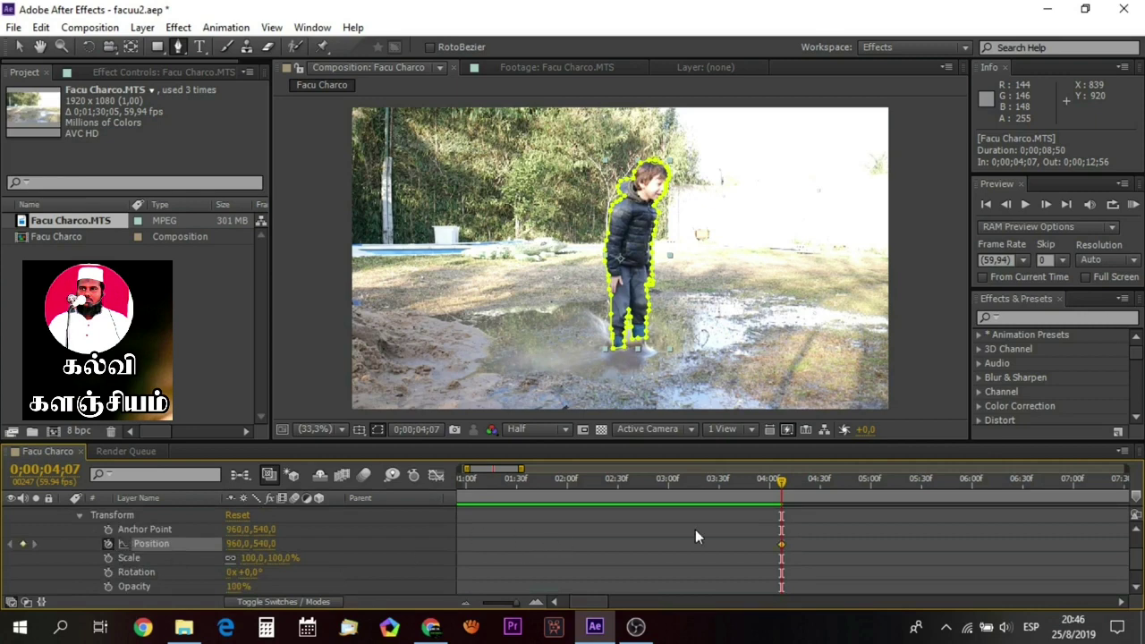
Step: Move the current time to 0;00;04;17 and nudge the frozen silhouette down to Position 918, 1122 as the end keyframe
left_click(1045, 204)
left_click(1046, 203)
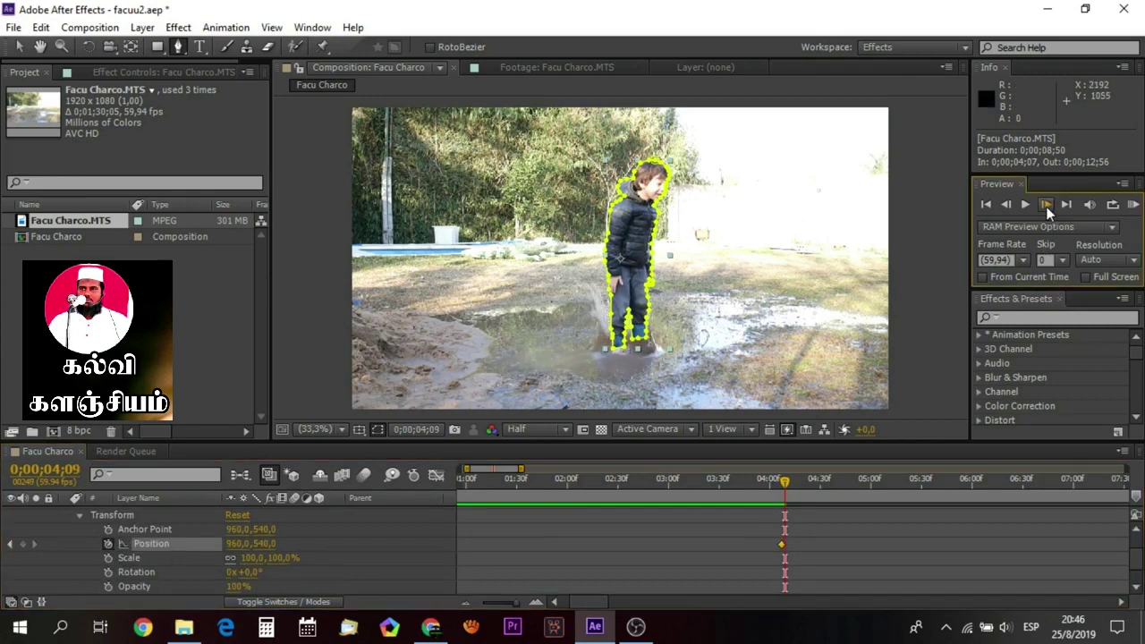
left_click(1045, 204)
left_click(1045, 204)
left_click(1045, 204)
left_click(1045, 204)
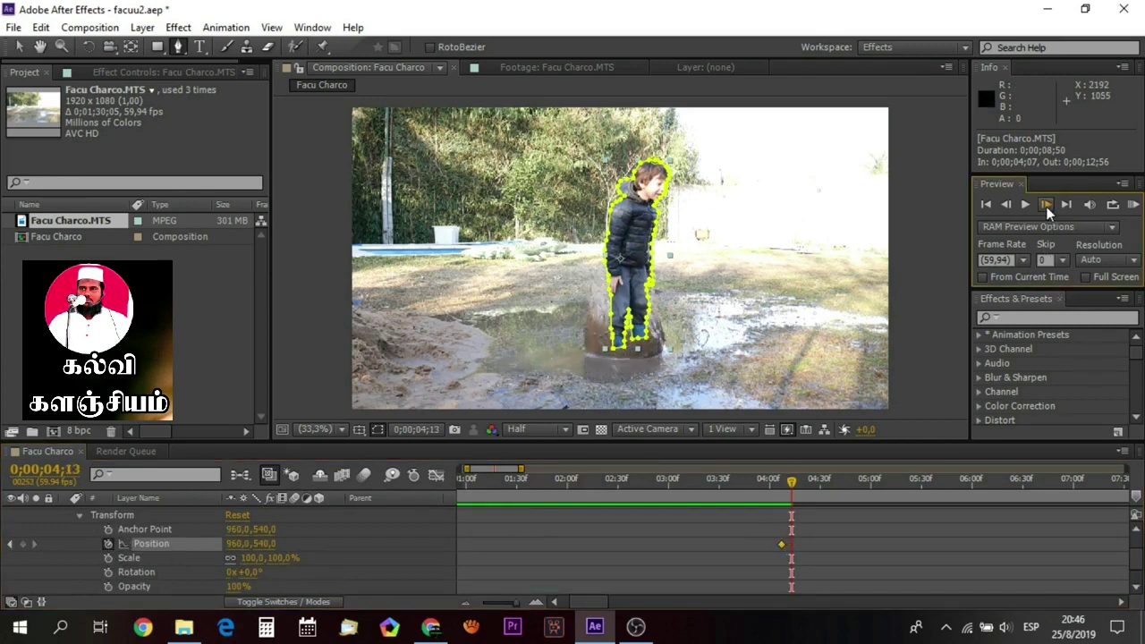
left_click(1046, 204)
left_click(1045, 204)
left_click(1046, 204)
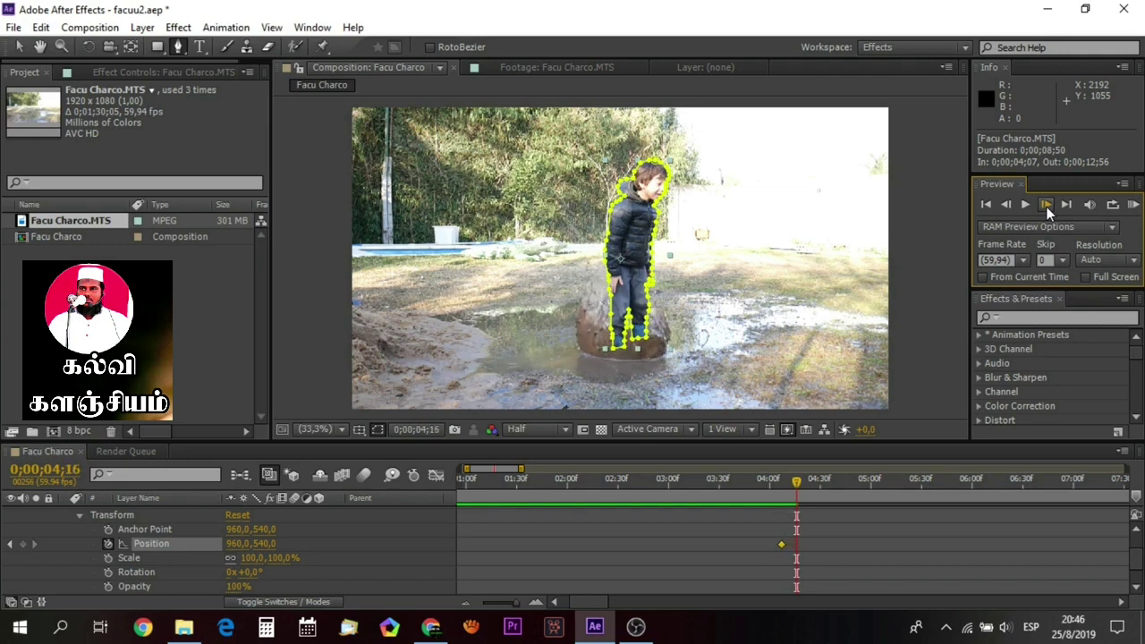
left_click(1045, 204)
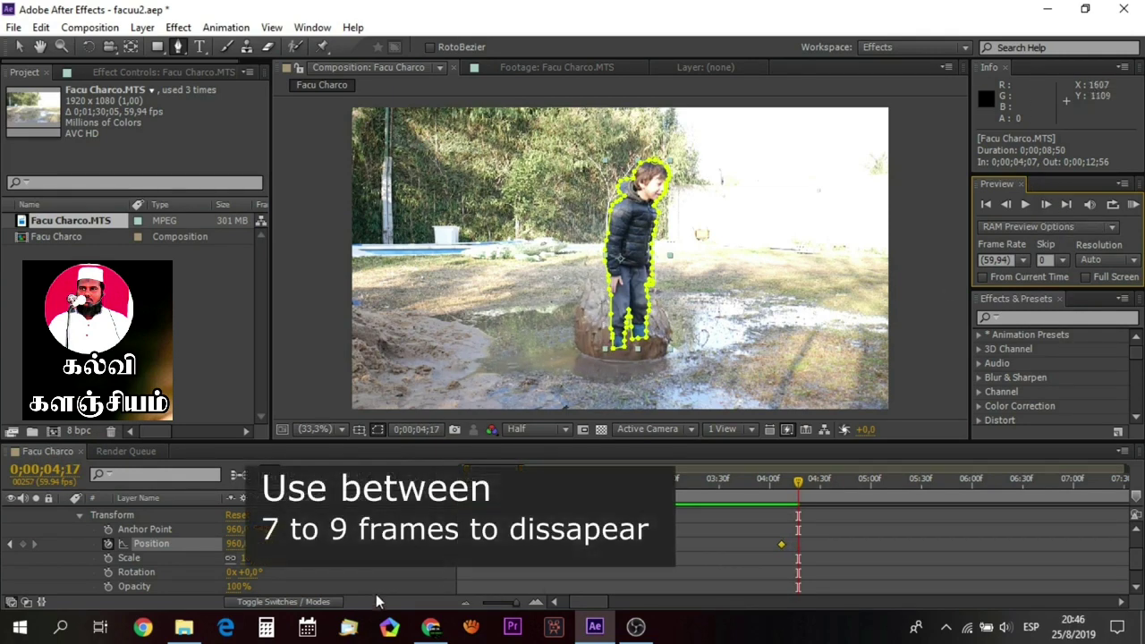
scroll(643, 341, "down", 1)
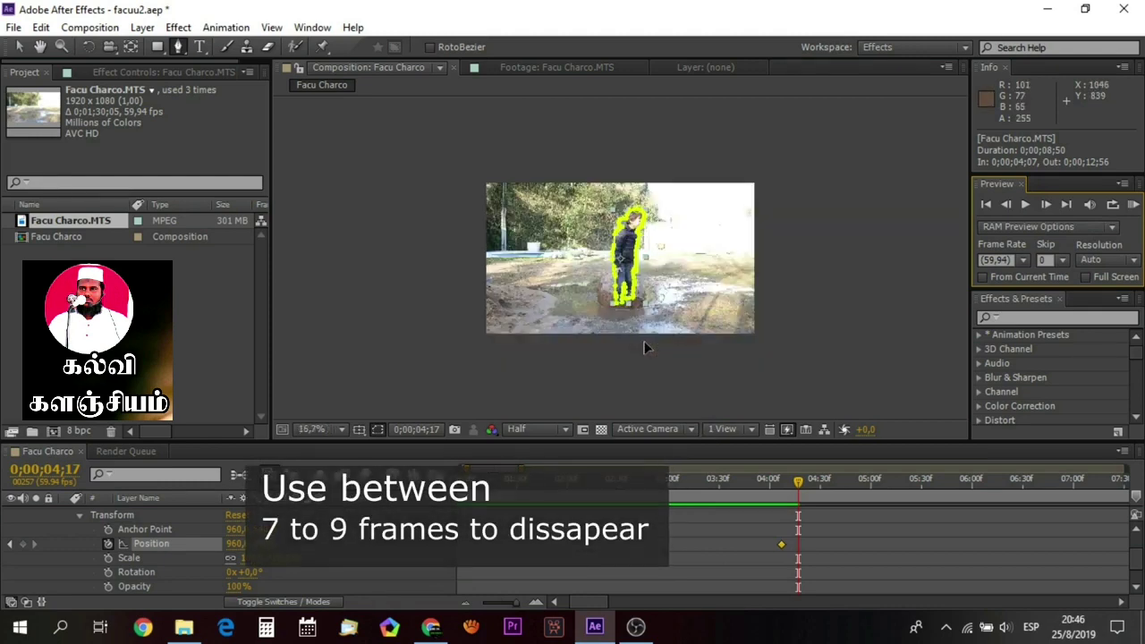
key("Down")
key("Down")
key("Down")
key("Down")
key("Down")
key("Down")
key("Down")
key("Down")
key("Down")
key("Down")
key("Down")
key("Down")
key("Down")
key("Down")
key("Down")
key("Down")
key("Down")
key("Down")
key("Down")
key("Down")
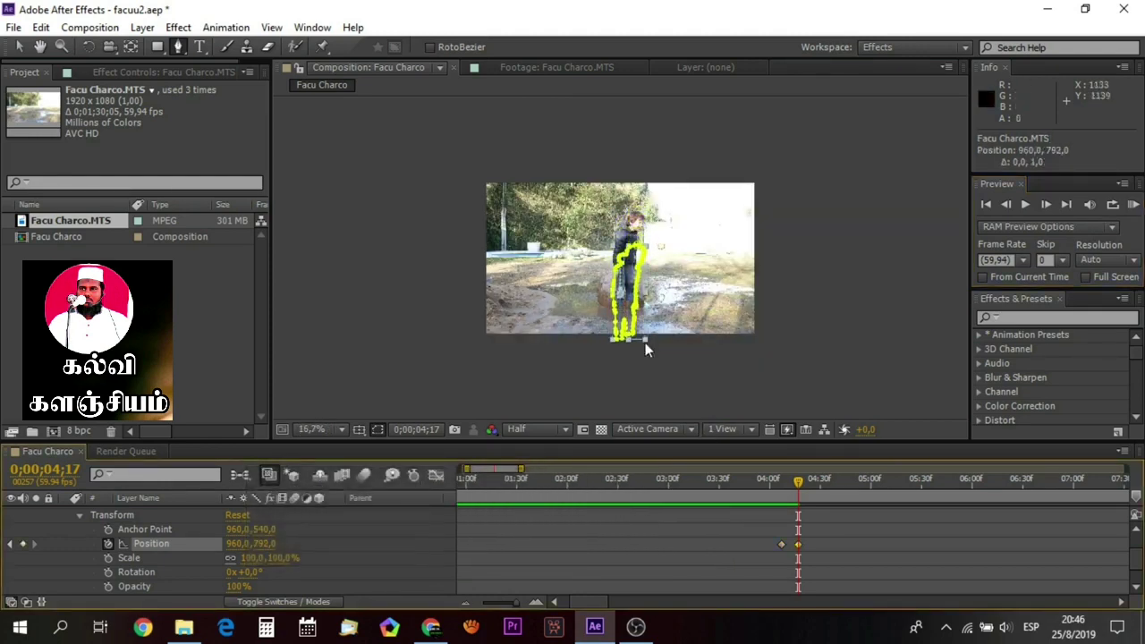
key("Down")
key("Down")
key("Down")
key("Down")
key("Down")
key("Down")
key("Down")
key("Down")
key("Down")
key("Down")
key("Down")
key("Down")
key("Down")
key("Down")
key("Down")
key("Down")
key("Down")
key("Down")
key("Down")
key("Down")
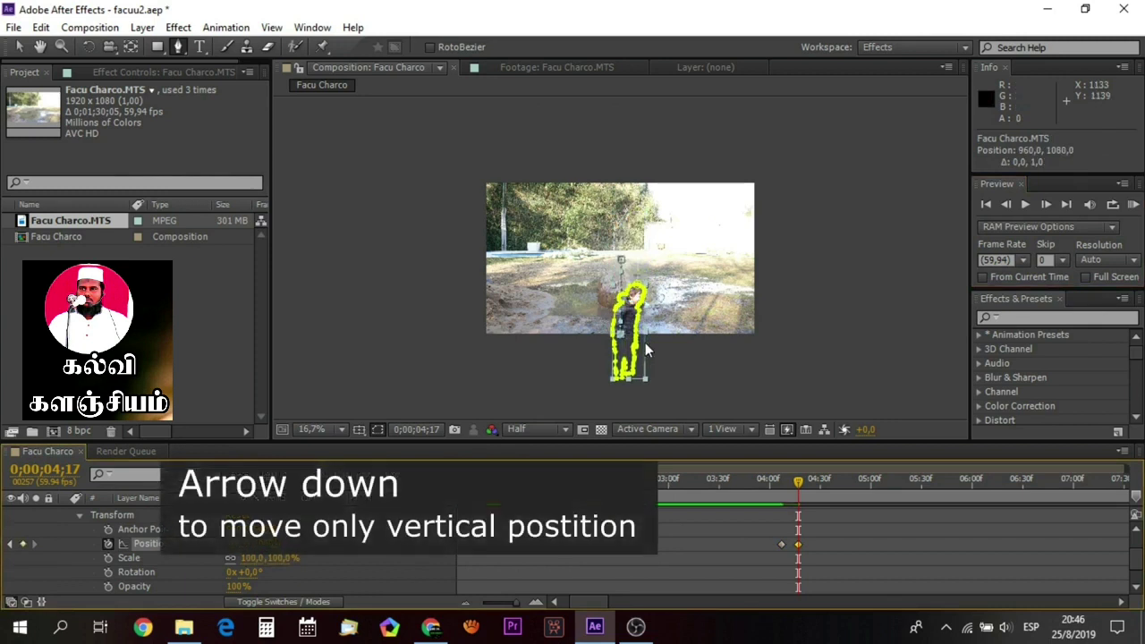
key("Down")
key("Down")
key("Down")
key("Down")
key("Down")
key("Down")
key("Down")
key("Down")
key("Down")
key("Down")
key("Down")
key("Down")
key("Down")
key("Down")
key("Down")
key("Down")
key("Down")
key("Down")
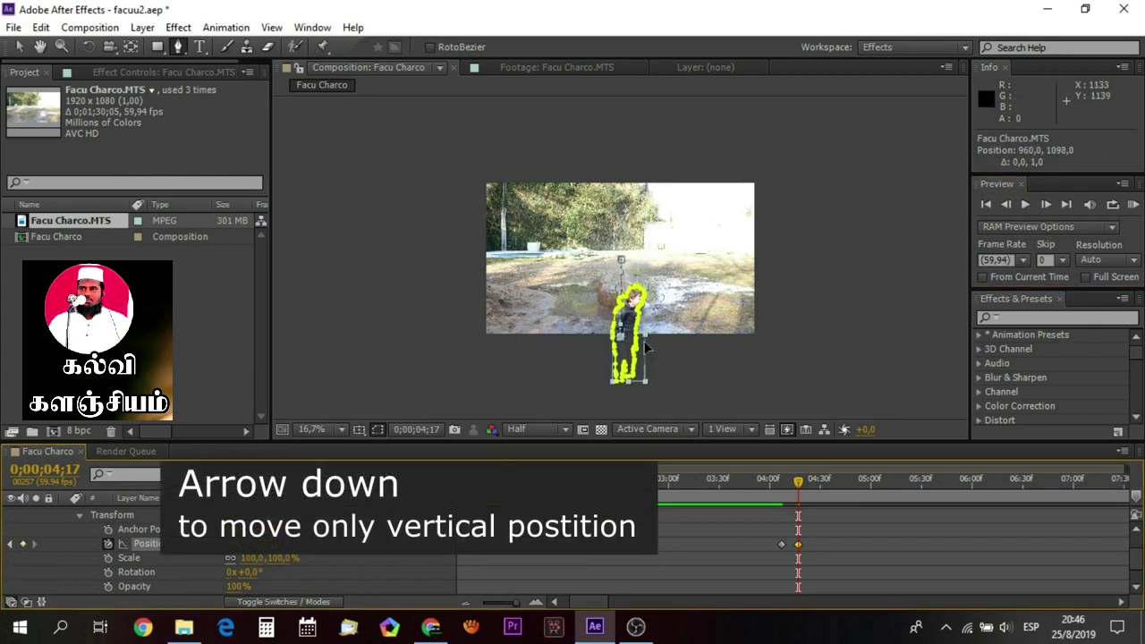
key("Down")
key("Down")
key("Left")
key("Left")
key("Left")
key("Left")
key("Left")
key("Left")
key("Left")
key("Down")
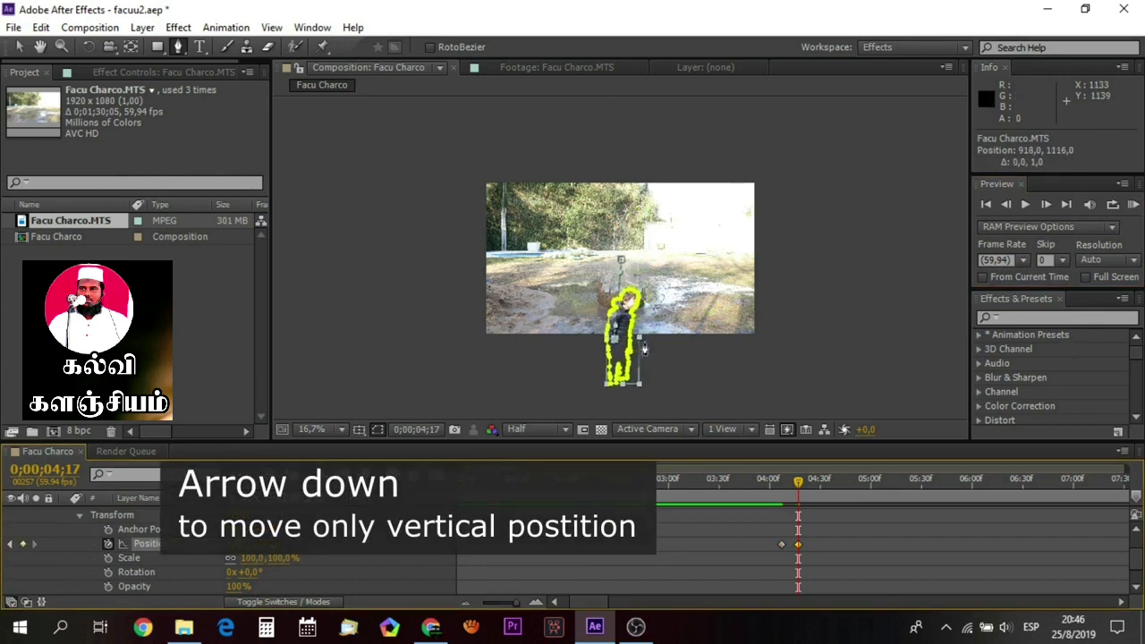
key("Down")
key("Down")
key("Down")
key("Down")
key("Down")
key("Down")
key("period")
key("period")
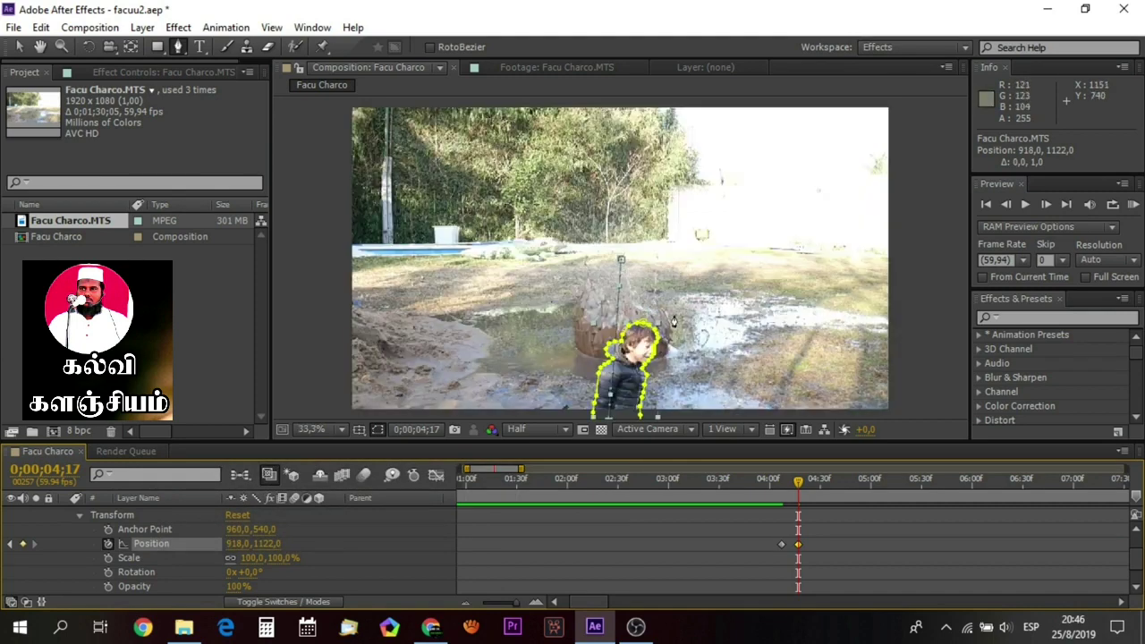
left_click_drag(1137, 559, 1138, 530)
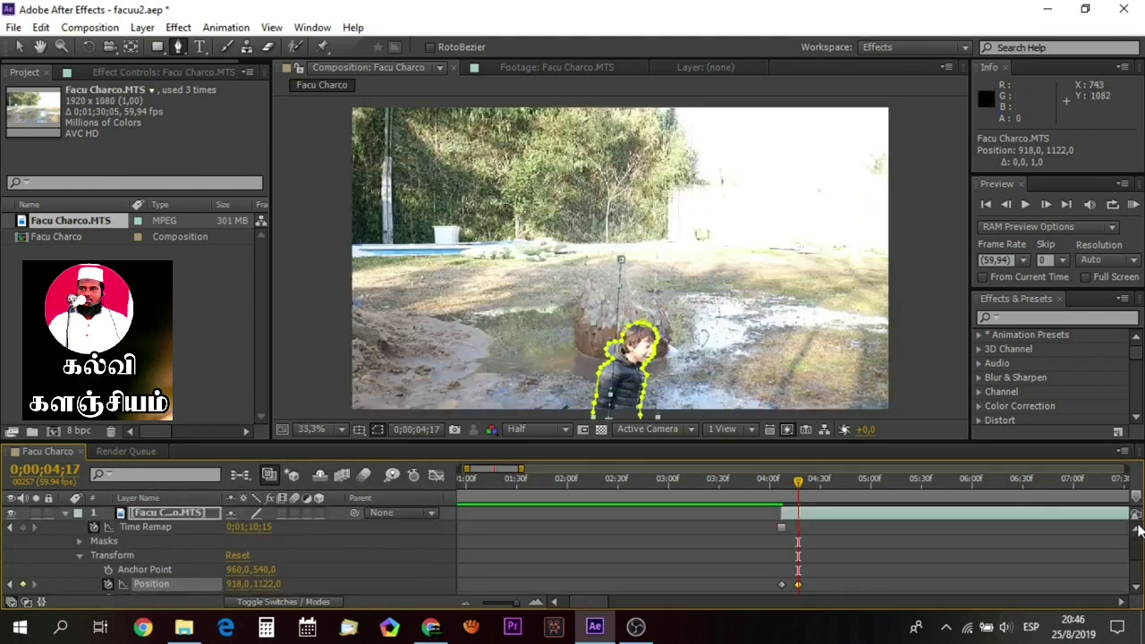
Step: Split the frozen silhouette layer at 0;00;04;17, delete the part after the split, and play back the fall
key("ctrl+shift+d")
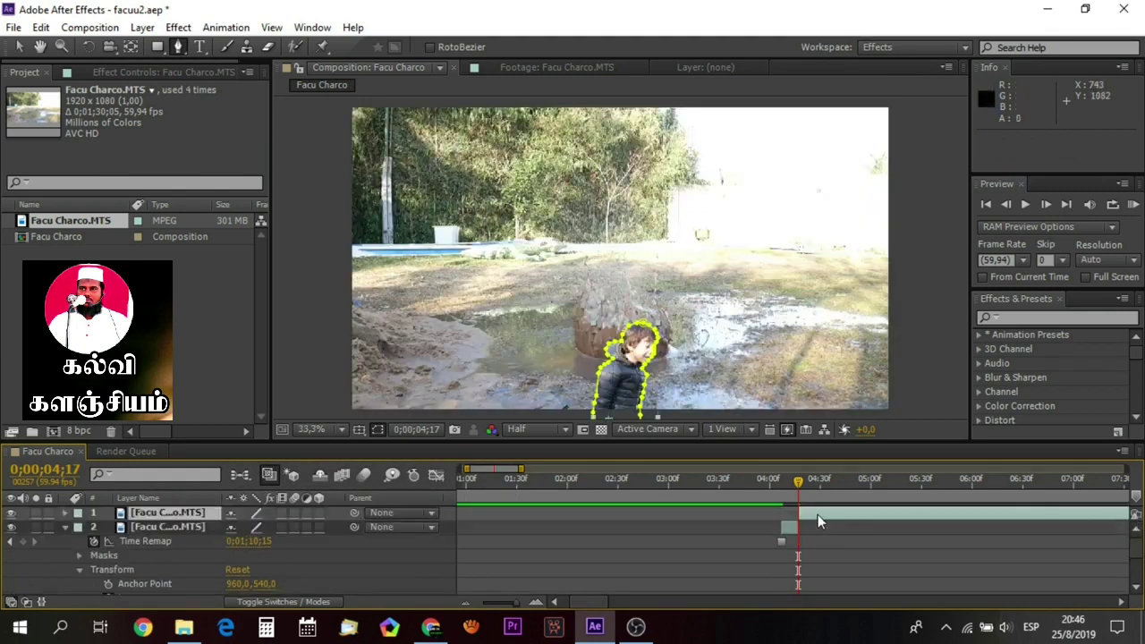
key("Delete")
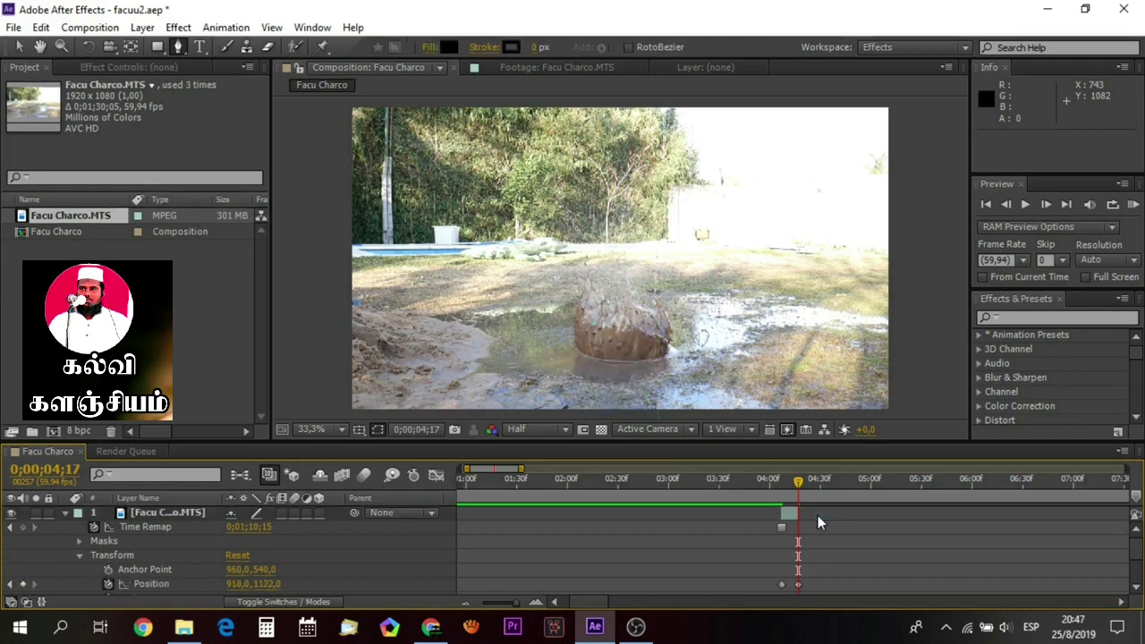
mouse_move(788, 490)
left_mouse_down()
mouse_move(765, 488)
mouse_move(790, 483)
left_mouse_up()
key("space")
key("space")
left_click(765, 486)
key("space")
key("g")
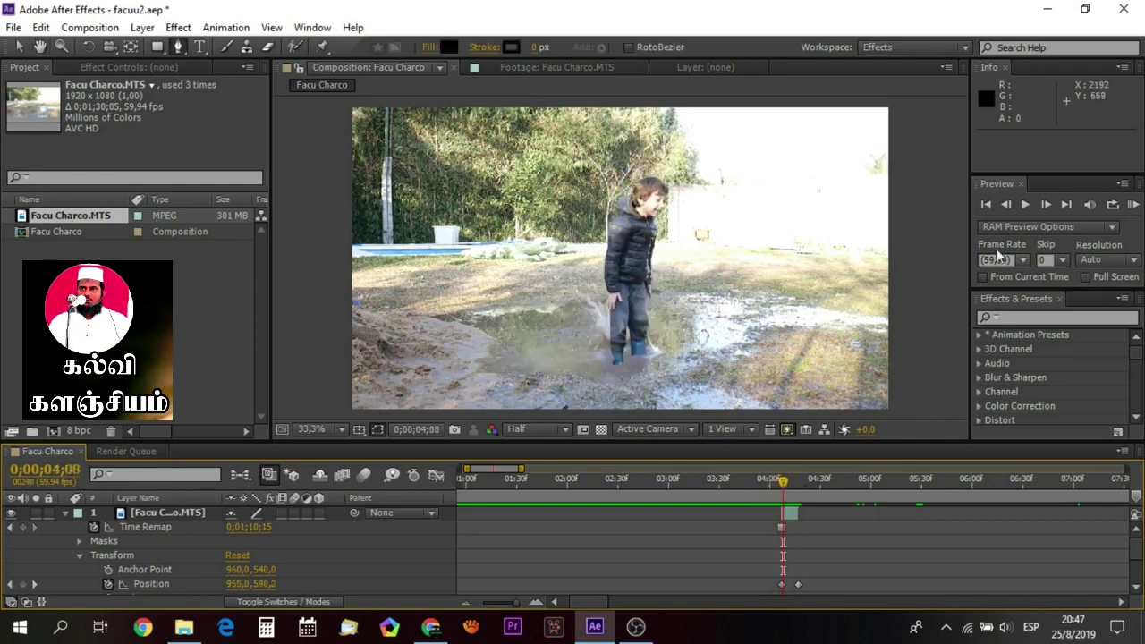
Step: Return to 0;00;04;07, select the frozen silhouette layer, activate the Pen tool, and lock Mask 1 of that layer
left_click(1005, 205)
left_click(1005, 204)
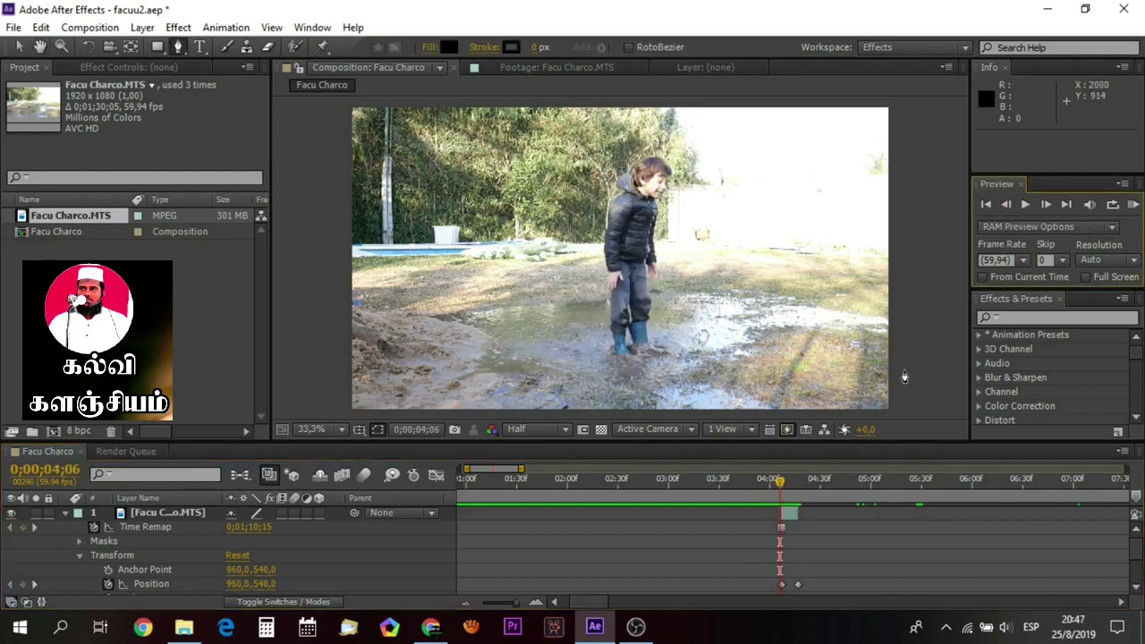
left_click(790, 510)
left_click(1047, 204)
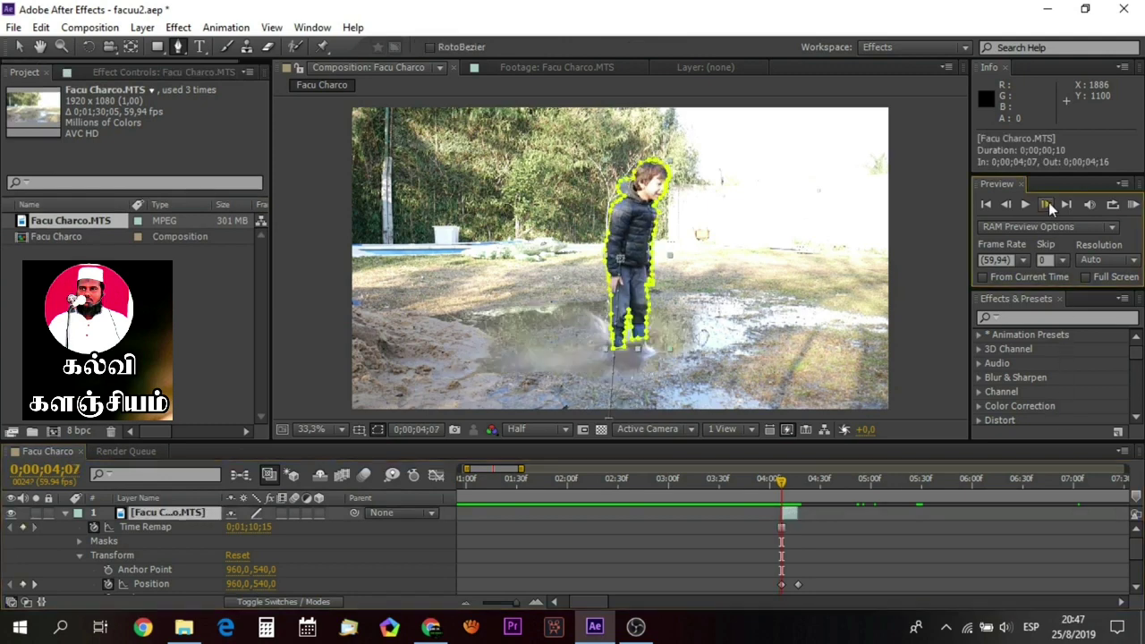
left_click(78, 556)
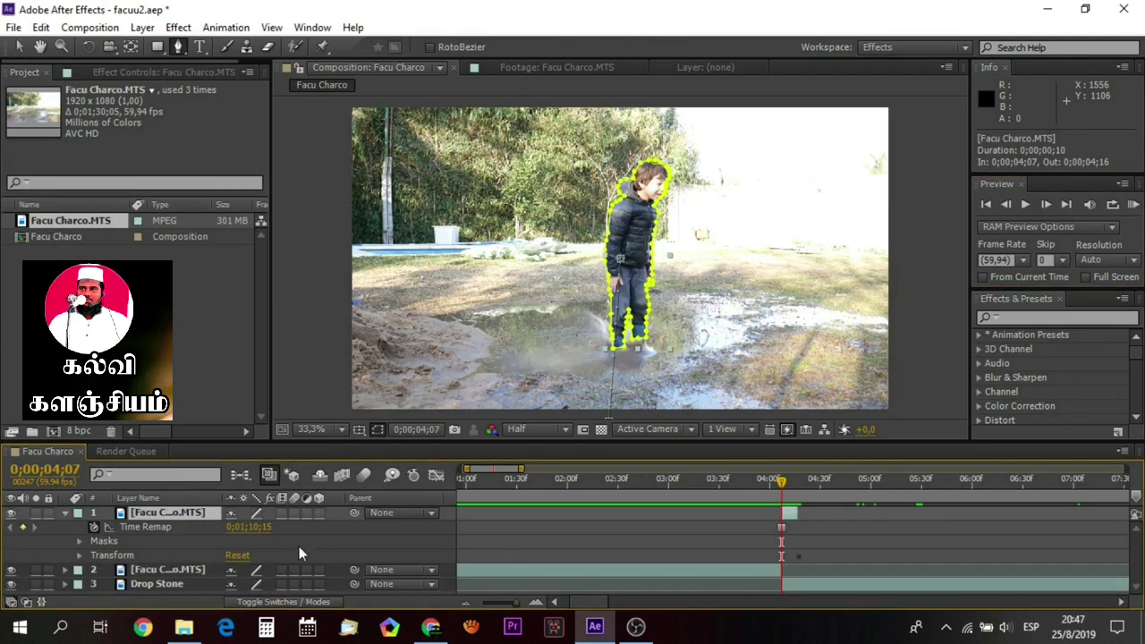
left_click(488, 558)
left_click(788, 512)
left_click(180, 47)
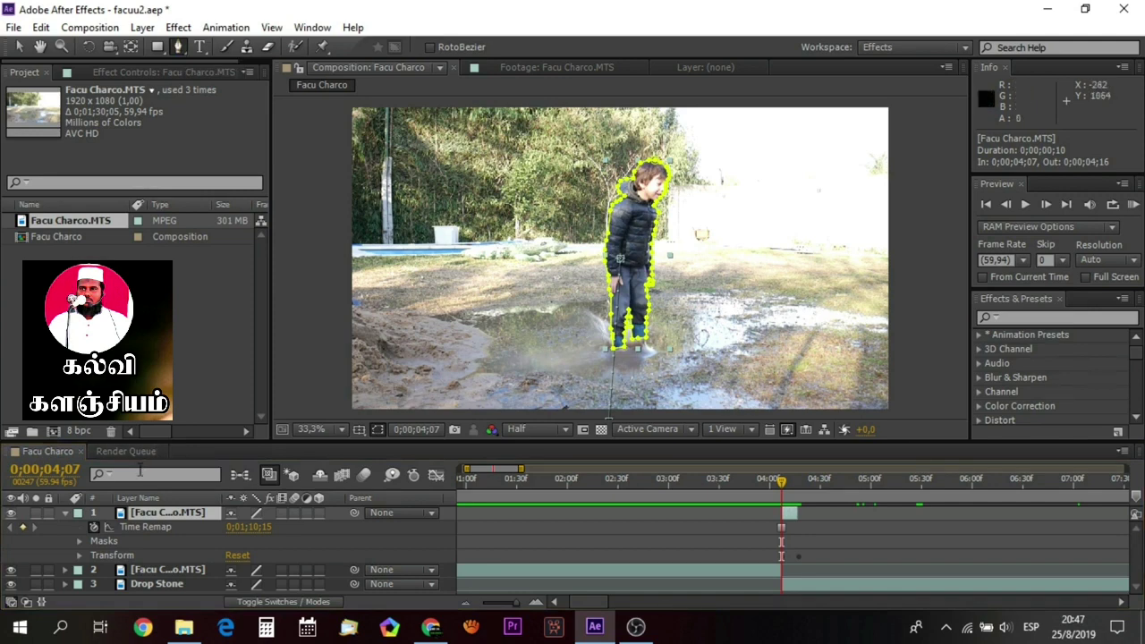
left_click(80, 541)
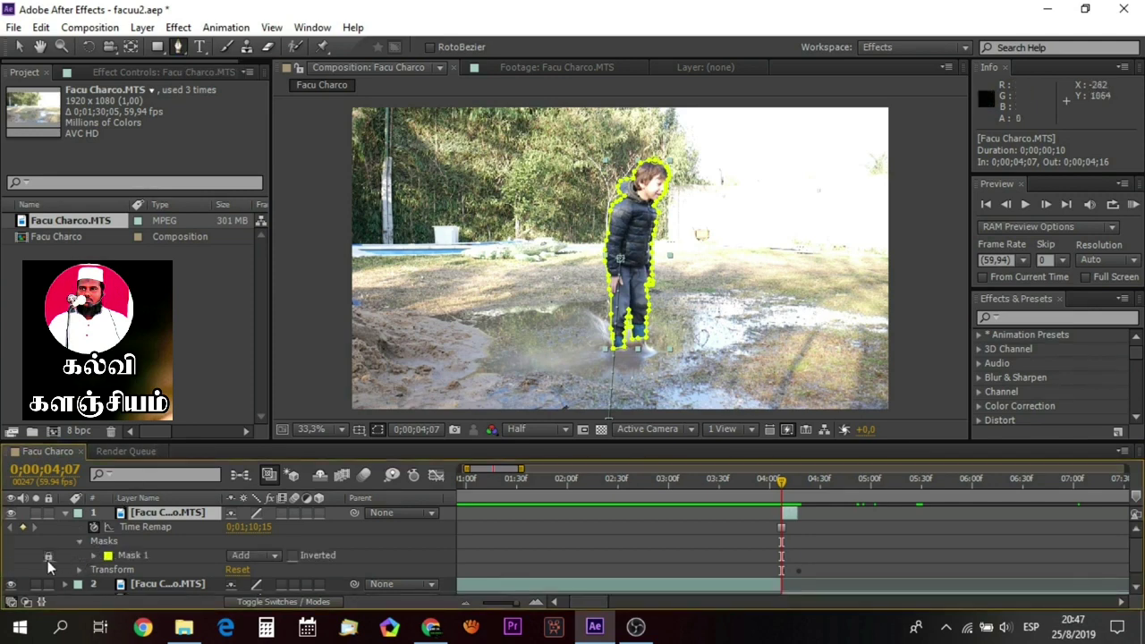
Step: Start a second mask with the Pen tool, placing its upper edge across the boots at the puddle's waterline
scroll(585, 339, "up", 4)
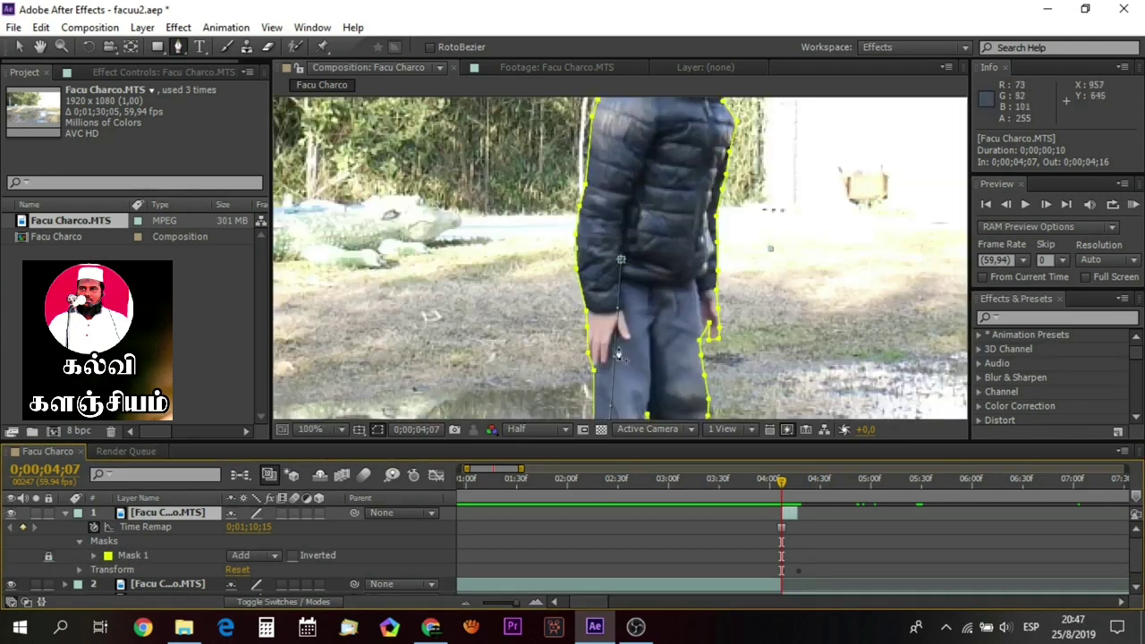
scroll(517, 358, "down", 1)
left_click(519, 352)
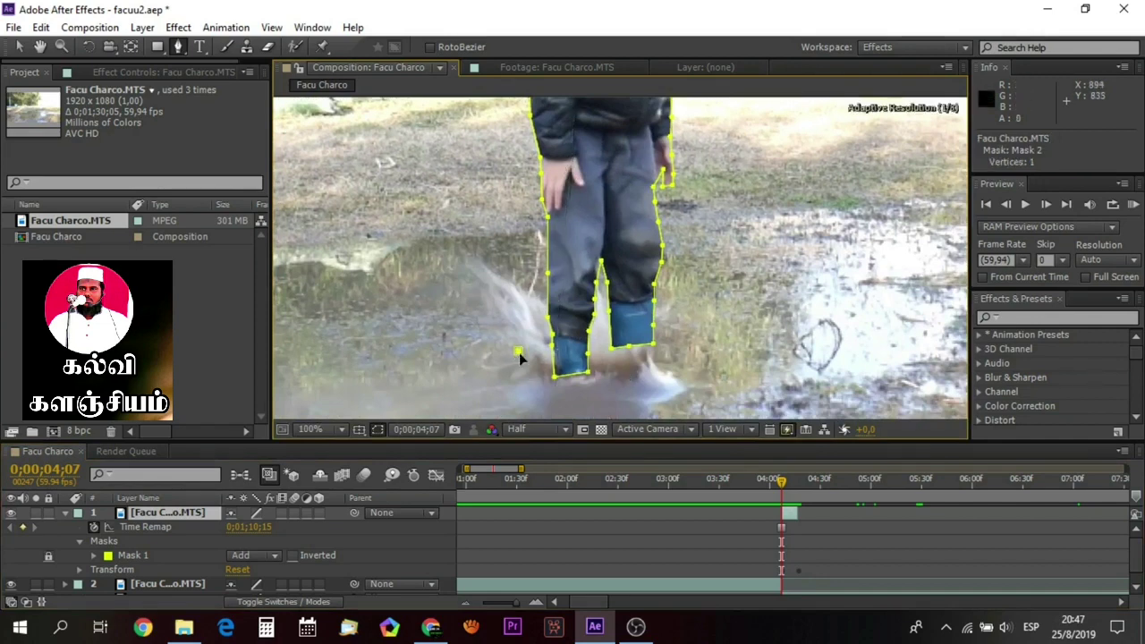
left_click(554, 361)
left_click(594, 360)
left_click(632, 351)
left_click(670, 343)
left_click_drag(675, 339, 640, 184)
left_click(669, 176)
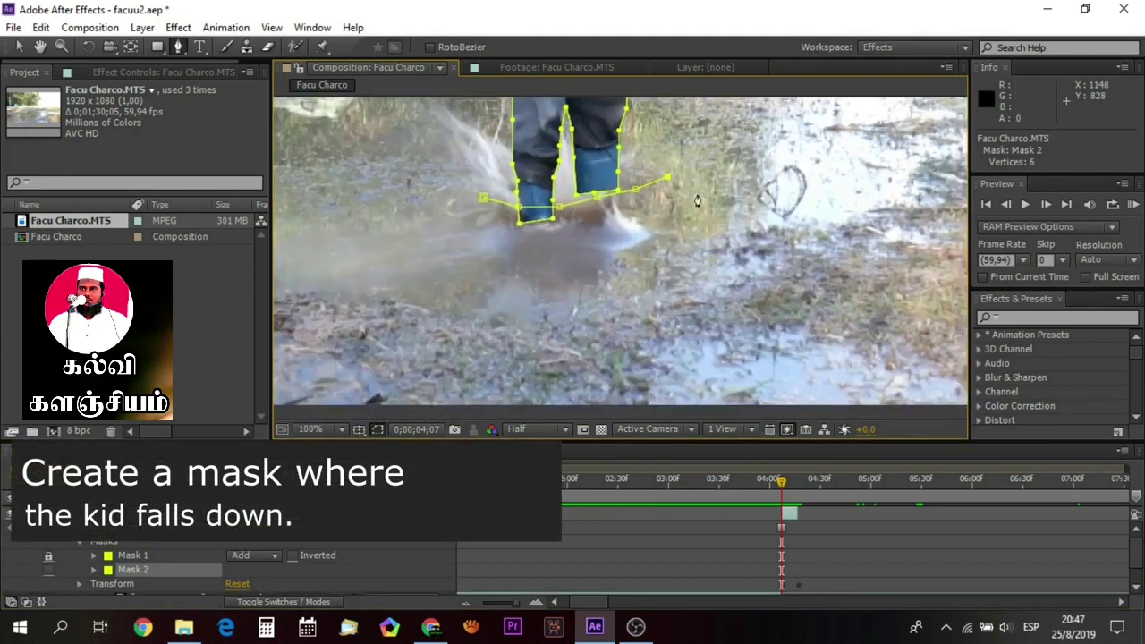
Step: Continue the second mask around the puddle and below the frame edge, closing it at its first vertex
left_click(730, 220)
left_click(794, 267)
left_click(810, 338)
left_click(784, 396)
left_click_drag(784, 396, 698, 220)
scroll(688, 266, "down", 1)
left_click(452, 167)
left_click(501, 145)
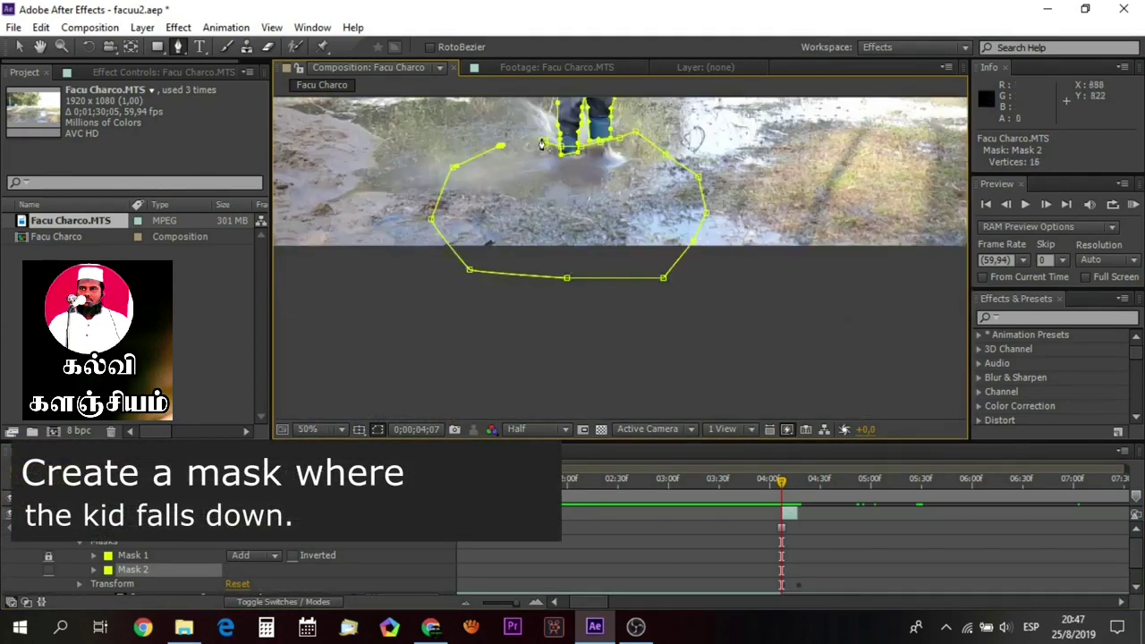
left_click(544, 141)
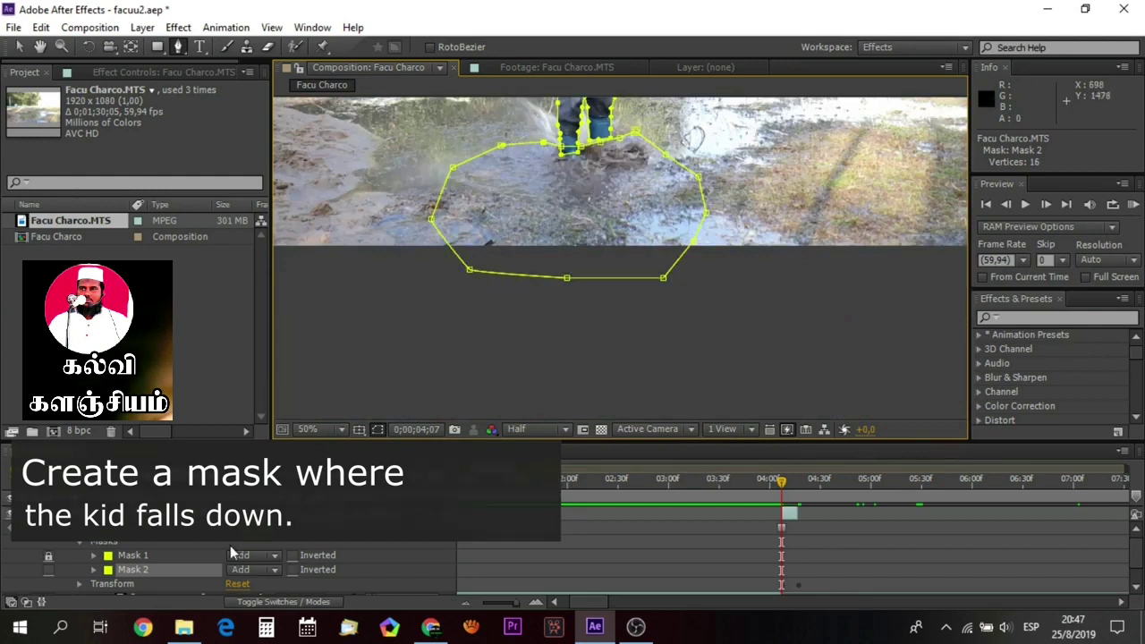
Step: Set Mask 2 to Subtract with a Mask Feather of 43 pixels and a Mask Expansion of 34 pixels
left_click(258, 570)
left_click(286, 479)
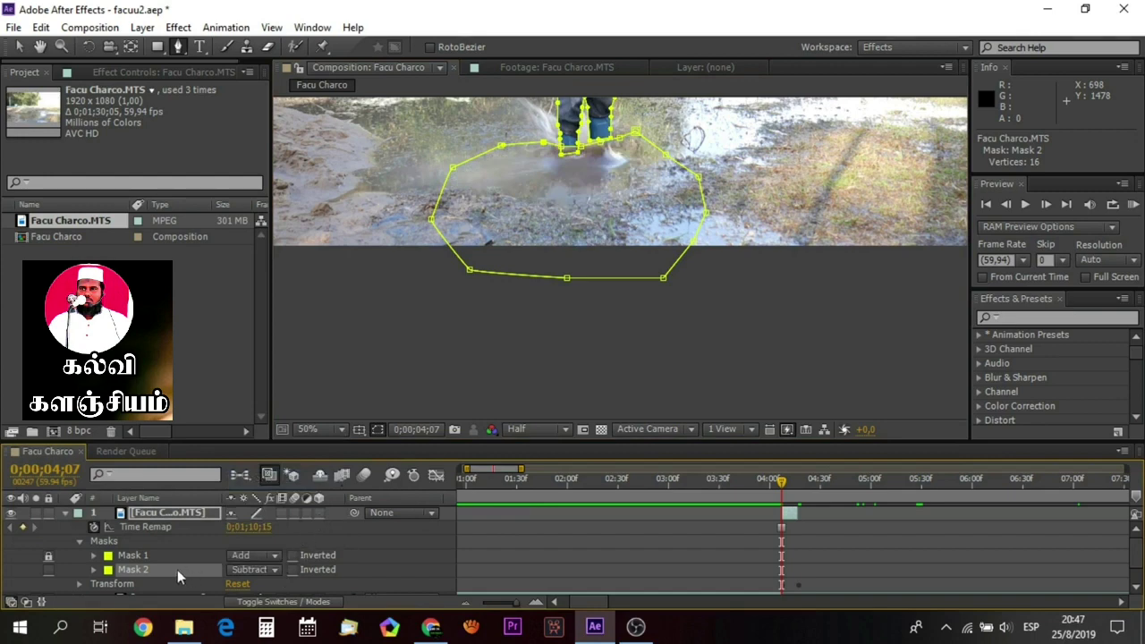
scroll(143, 590, "down", 1)
left_click_drag(245, 558, 269, 559)
left_click_drag(235, 586, 255, 589)
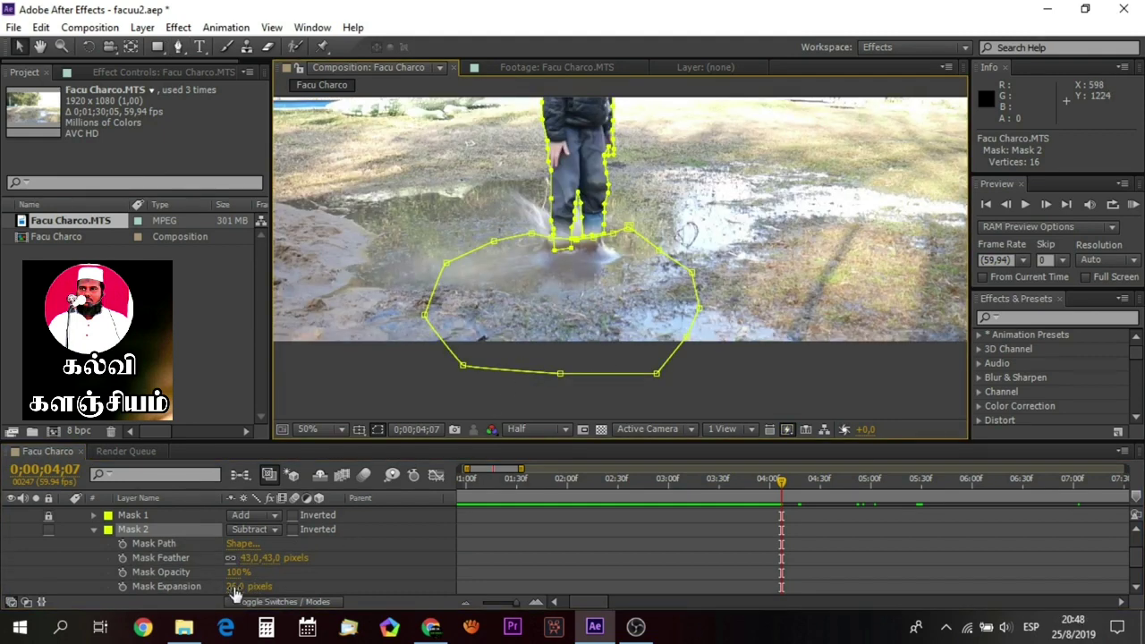
left_click_drag(234, 587, 240, 587)
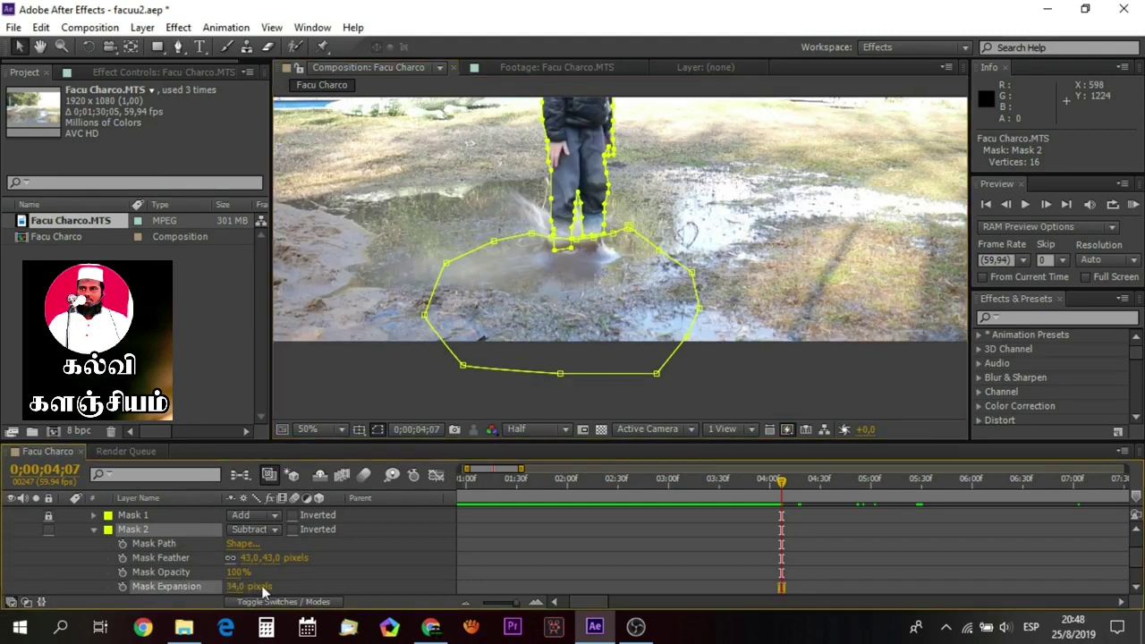
Step: Keyframe Mask 2's path at 0;00;04;07, and at 0;00;04;09 raise the whole mask to the splash's waterline on the legs
left_click(122, 544)
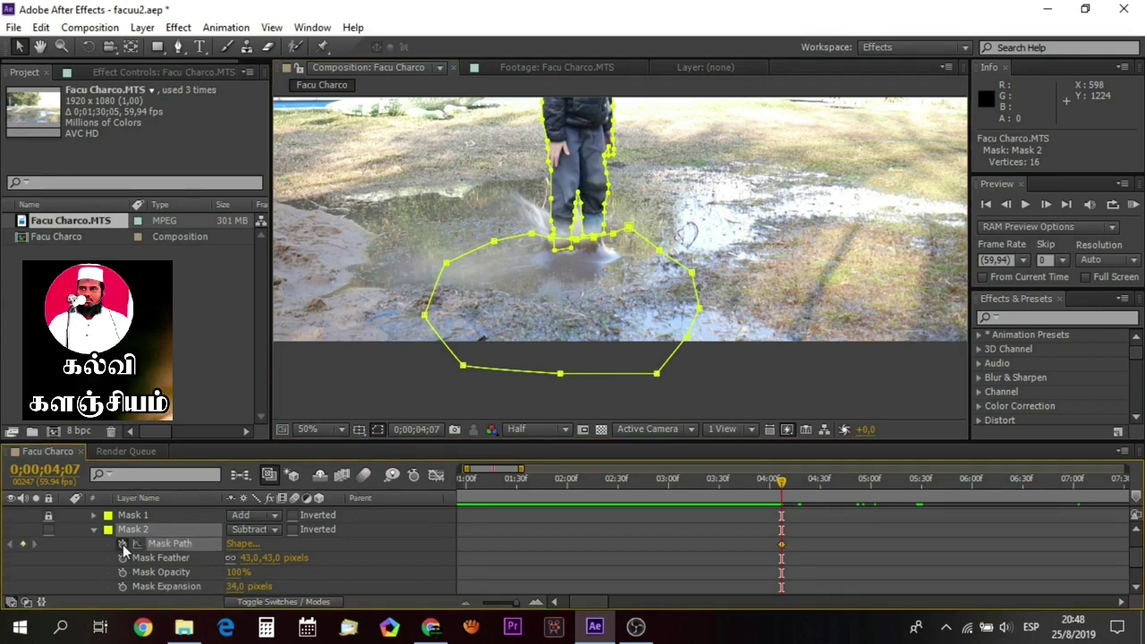
left_click(1047, 206)
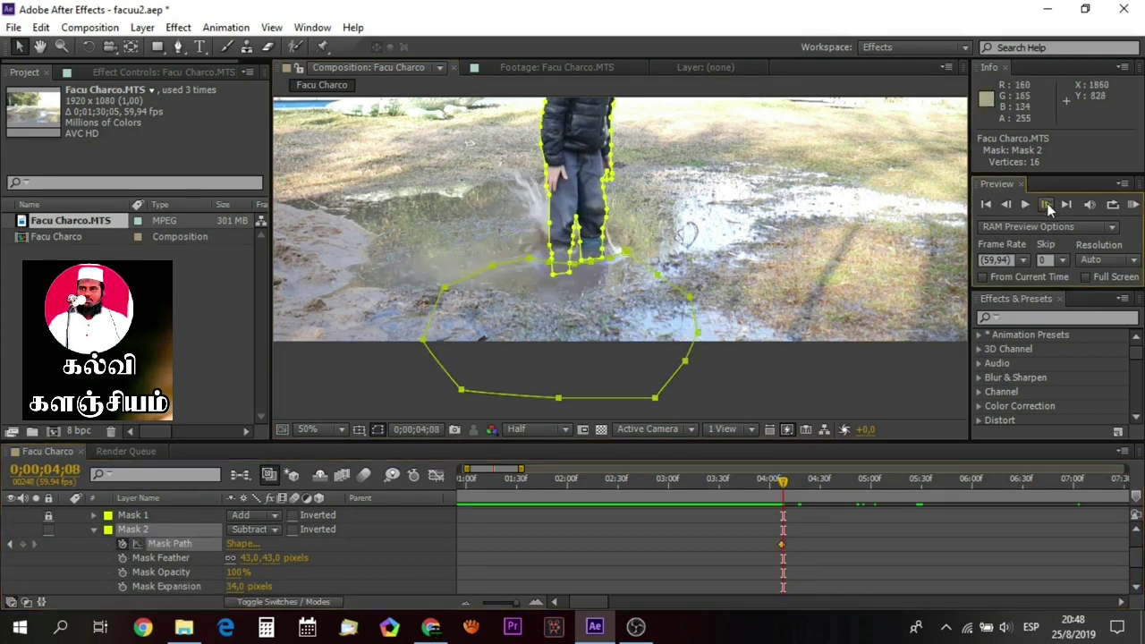
left_click(1047, 205)
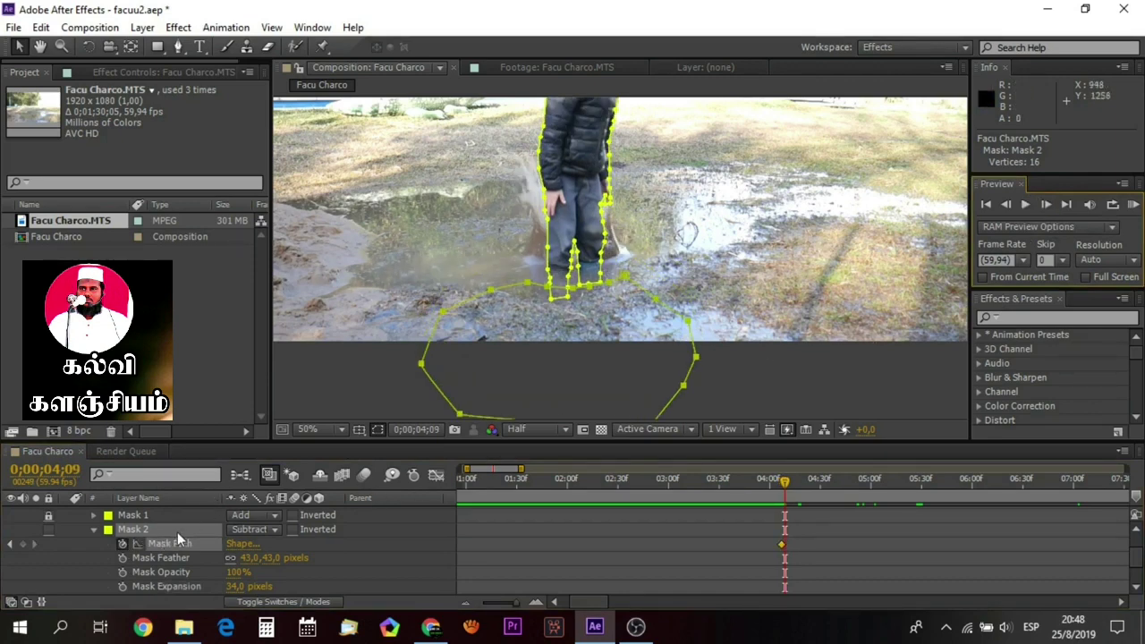
left_click(341, 553)
left_click(146, 532)
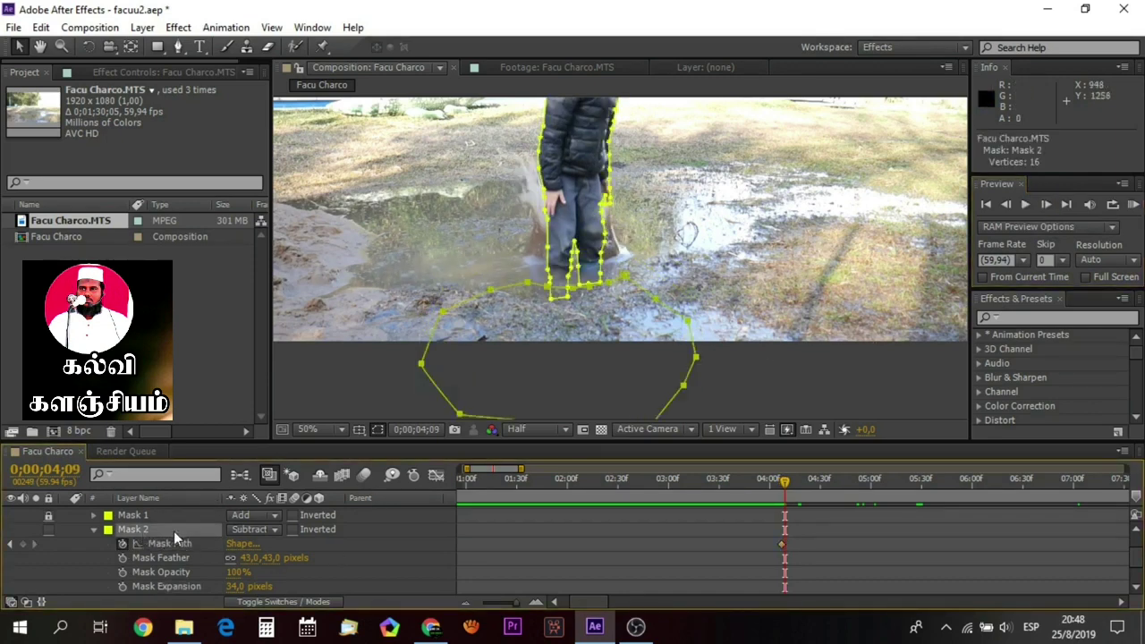
key("Up")
key("Up")
key("Up")
key("Up")
key("Up")
key("Up")
key("Up")
key("Up")
key("Up")
key("Up")
key("Up")
key("Up")
key("Up")
key("Up")
key("Up")
key("Up")
key("Up")
key("Up")
key("Up")
key("Up")
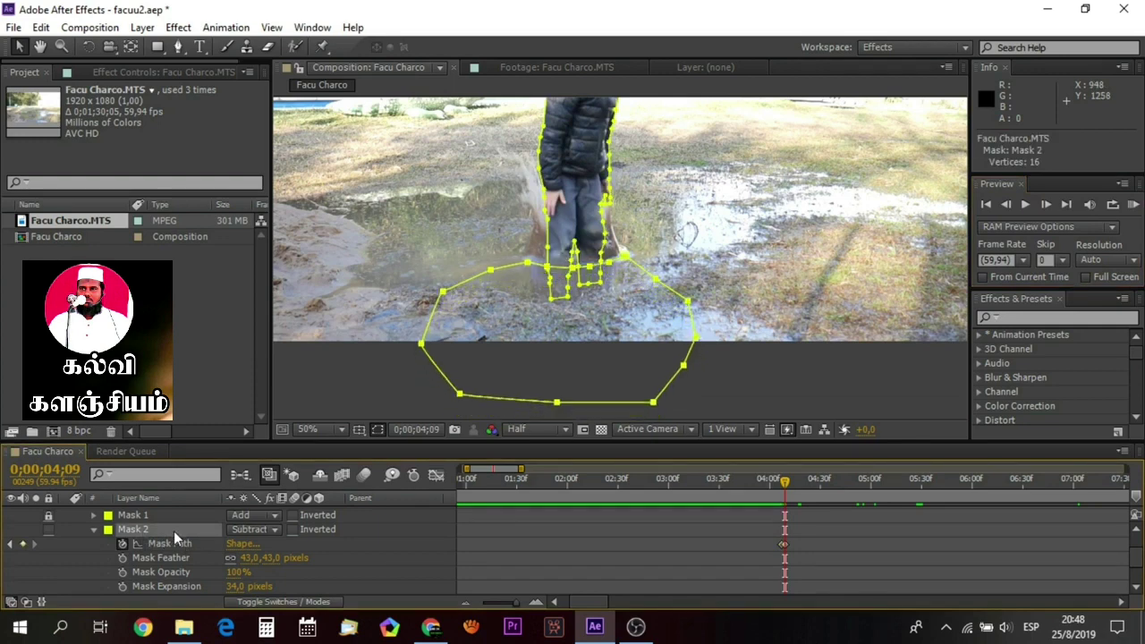
key("shift+Up")
key("shift+Up")
key("shift+Up")
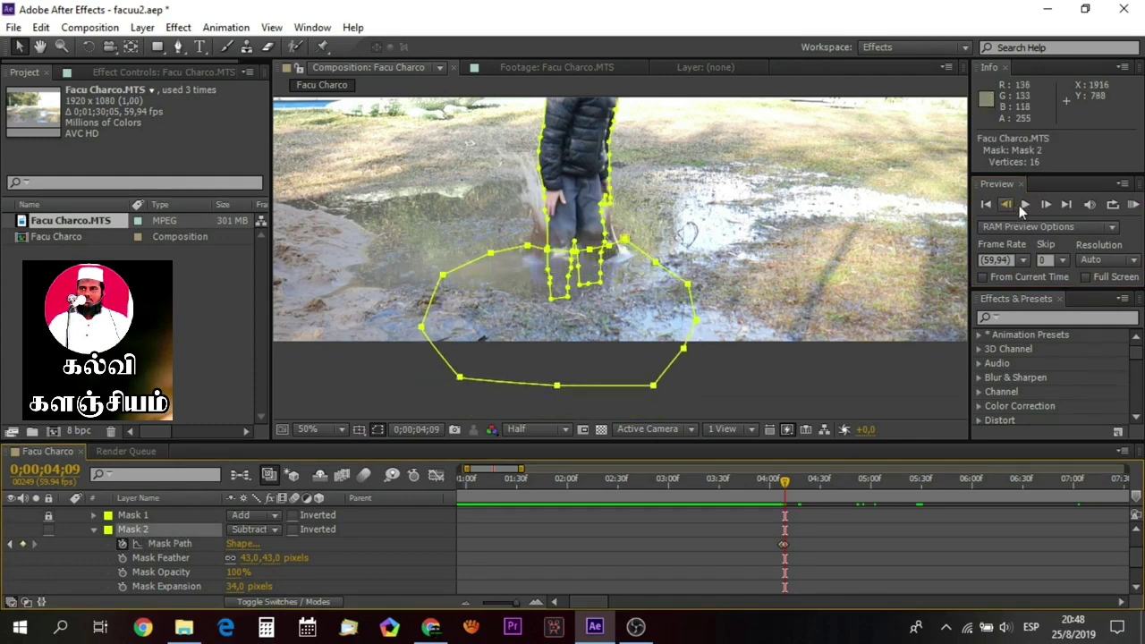
Step: At 0;00;04;12, raise Mask 2 so its upper edge cuts the boy's body just below the jacket's waist
left_click(1049, 205)
left_click(1049, 205)
left_click(1049, 205)
left_click(1049, 205)
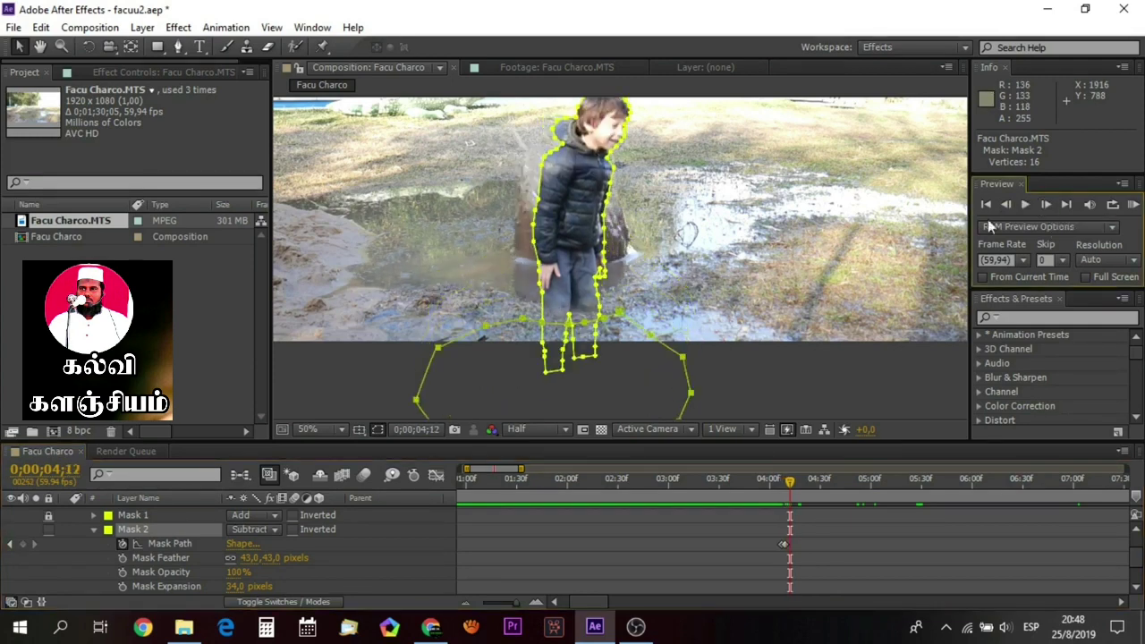
key("shift+Up")
key("shift+Up")
key("shift+Up")
key("shift+Up")
key("shift+Up")
key("shift+Up")
key("shift+Up")
key("shift+Up")
key("shift+Up")
key("shift+Up")
key("shift+Up")
key("shift+Up")
key("shift+Up")
key("shift+Up")
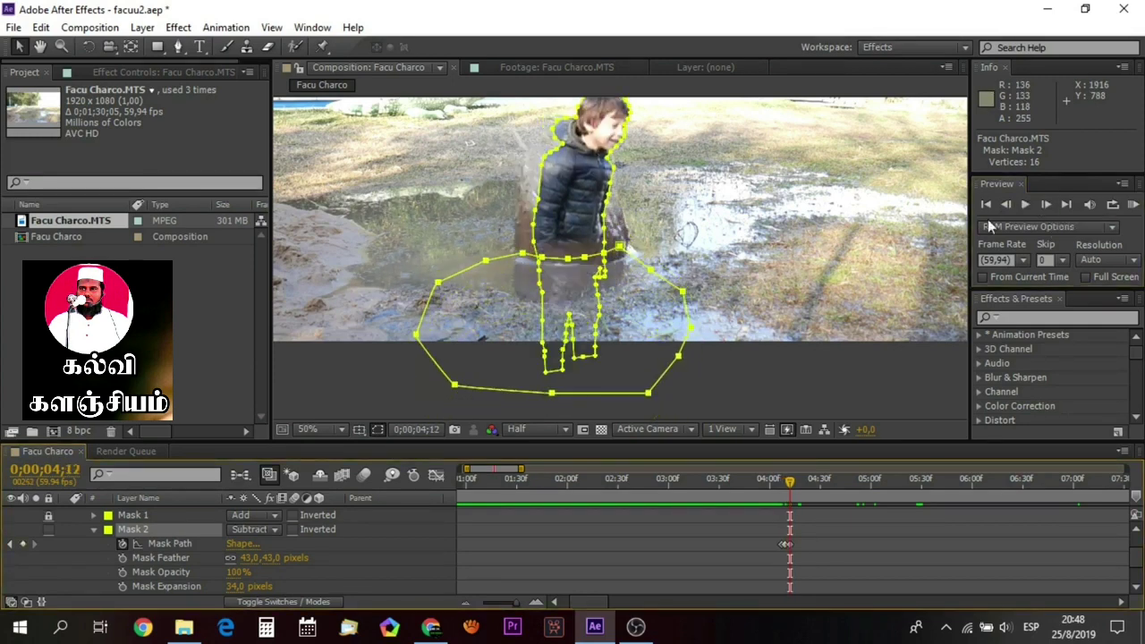
key("shift+Up")
key("shift+Up")
key("shift+Up")
key("shift+Up")
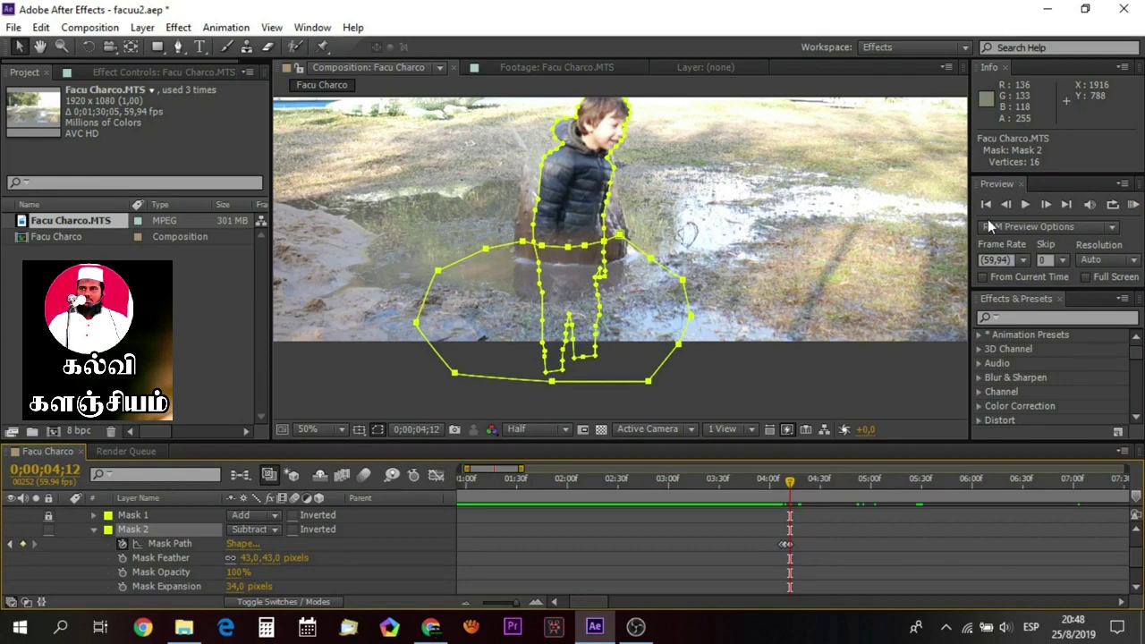
Step: Keyframe Mask 2 raised to the splash at 0;00;04;15 and 0;00;04;16, and check the following frame
left_click(1043, 206)
left_click(1043, 206)
left_click(1043, 207)
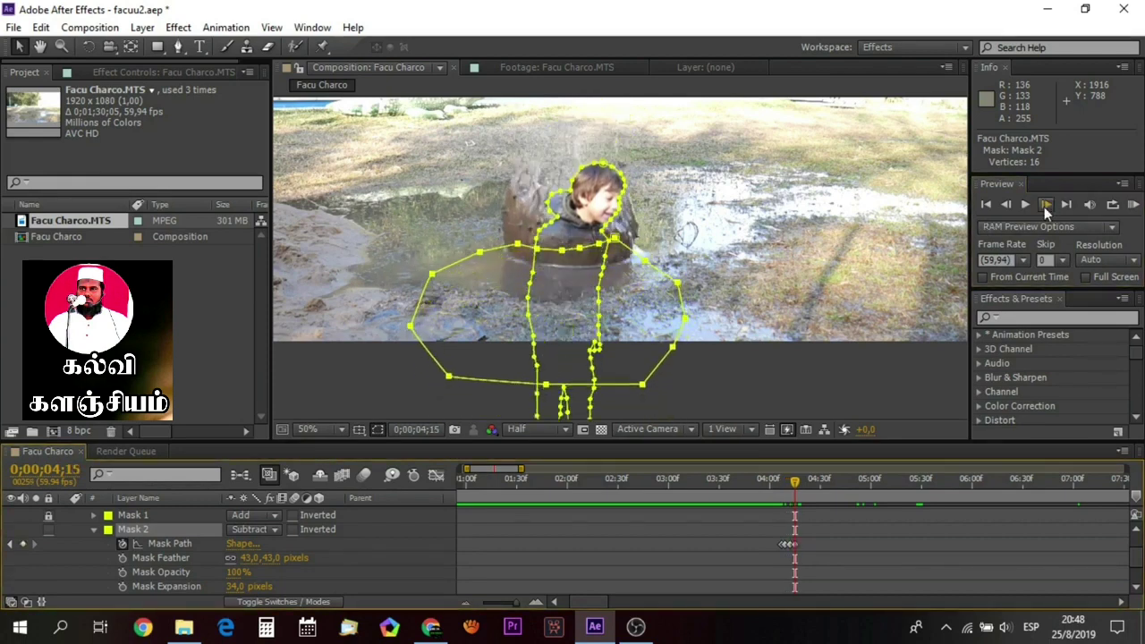
left_click(1044, 207)
left_click(1044, 207)
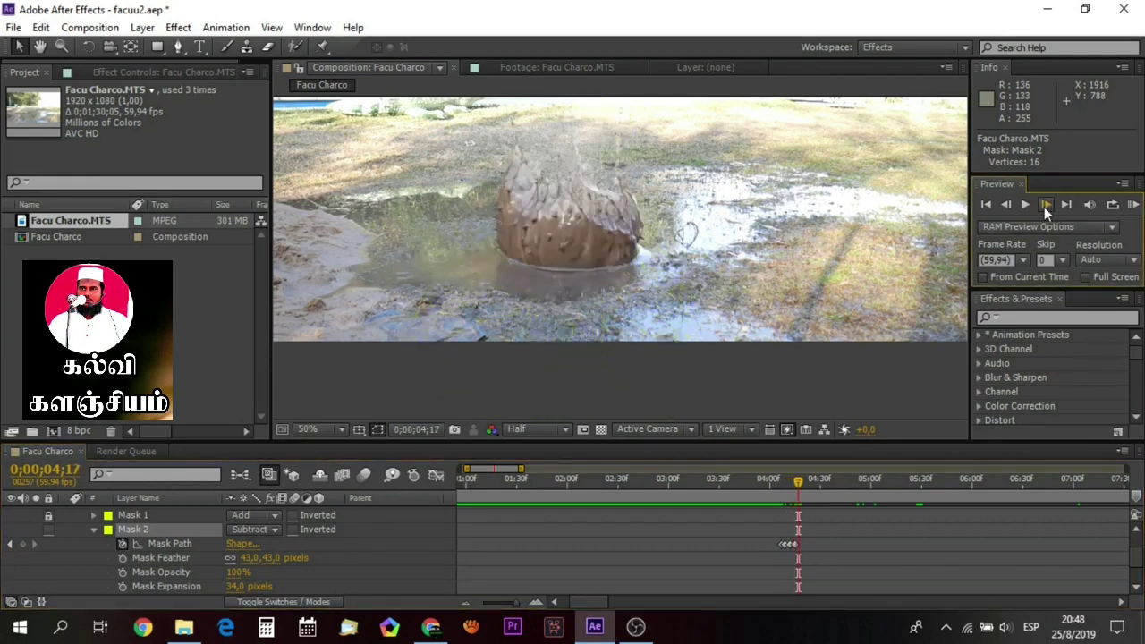
left_click(1011, 211)
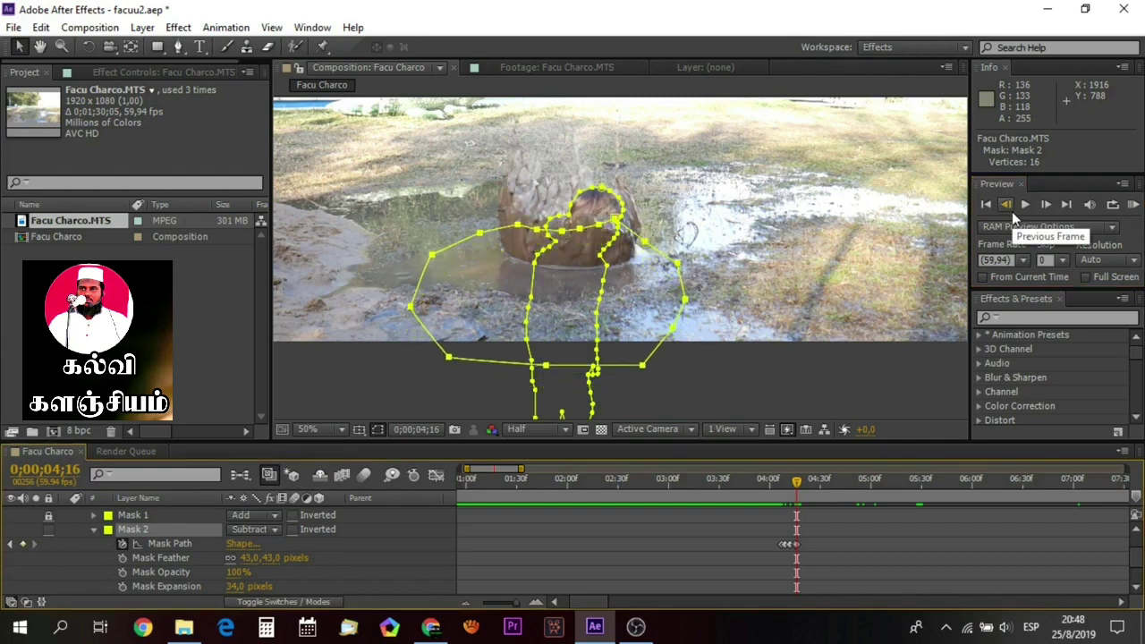
left_click(1045, 204)
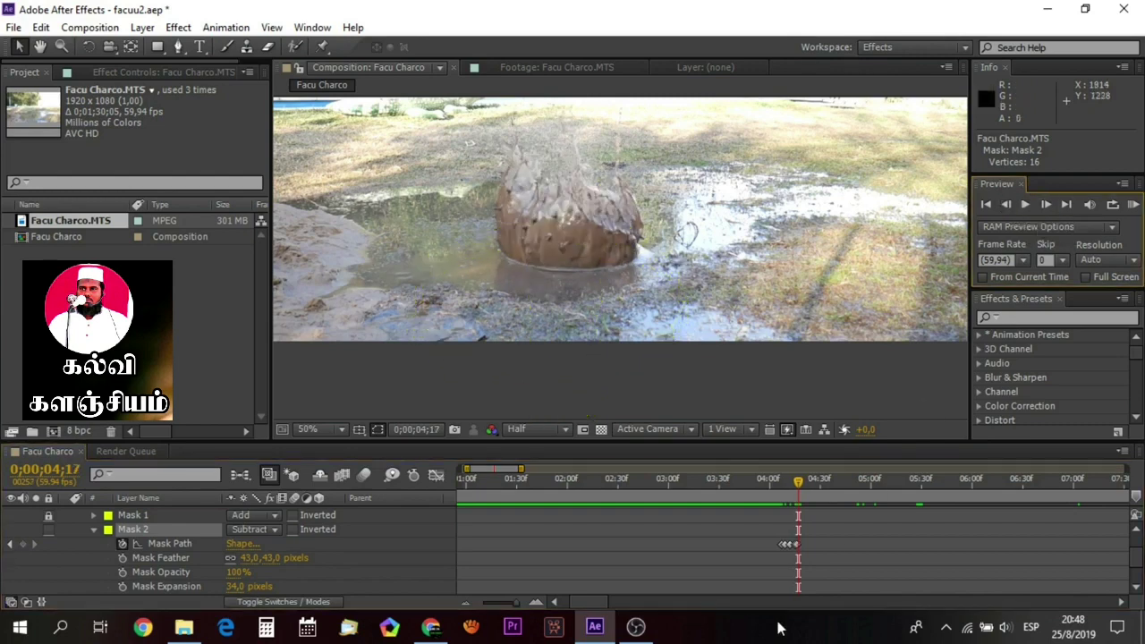
Step: Fit the whole frame in the viewer, play back the jump and disappearance, and step through to 0;00;04;07
left_click(567, 600)
left_click_drag(514, 609, 468, 581)
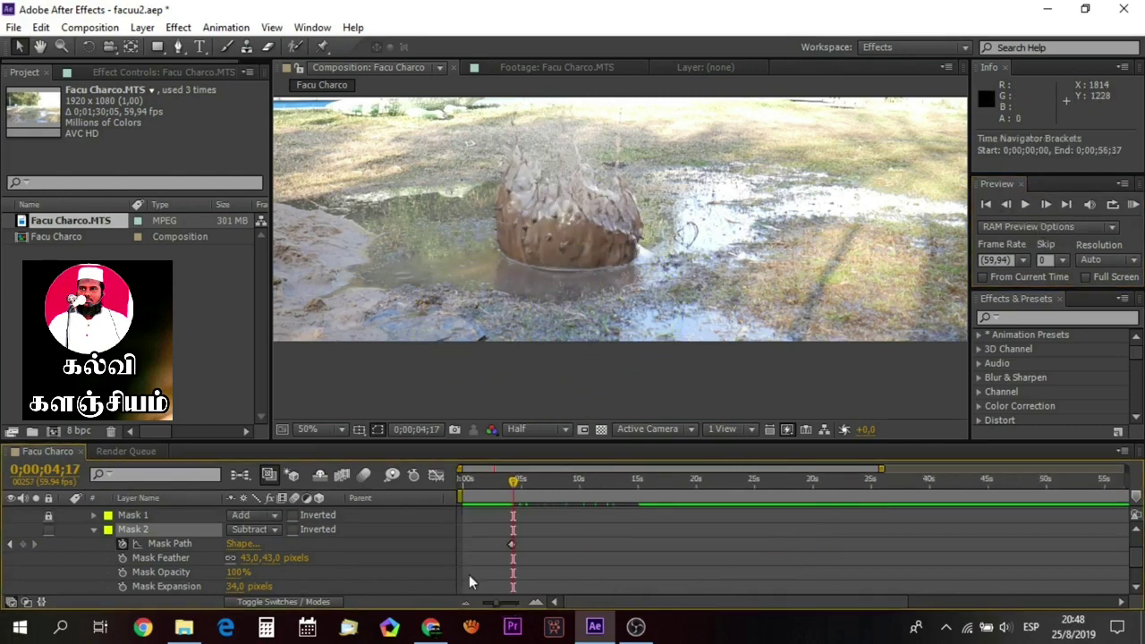
left_click(341, 432)
left_click(358, 146)
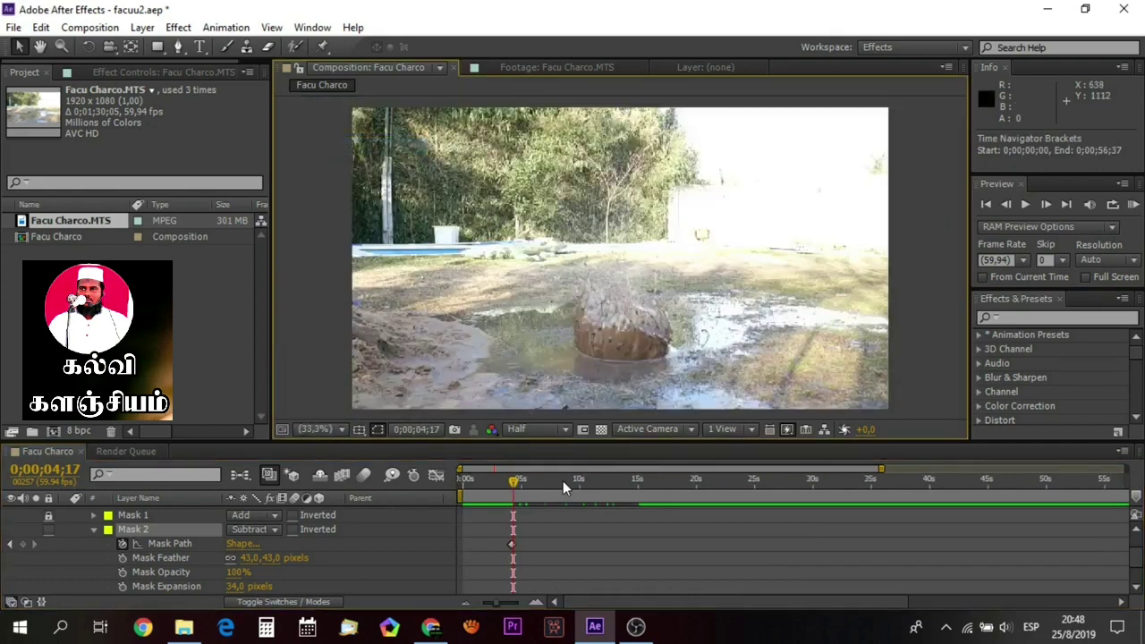
left_click(504, 481)
key("space")
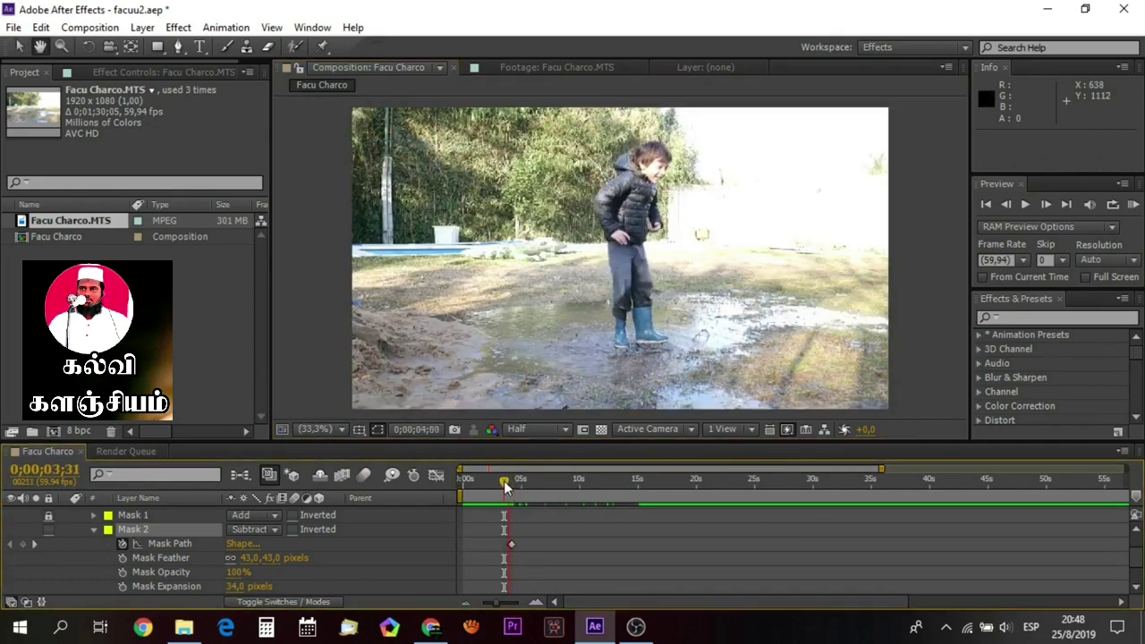
left_click(614, 542)
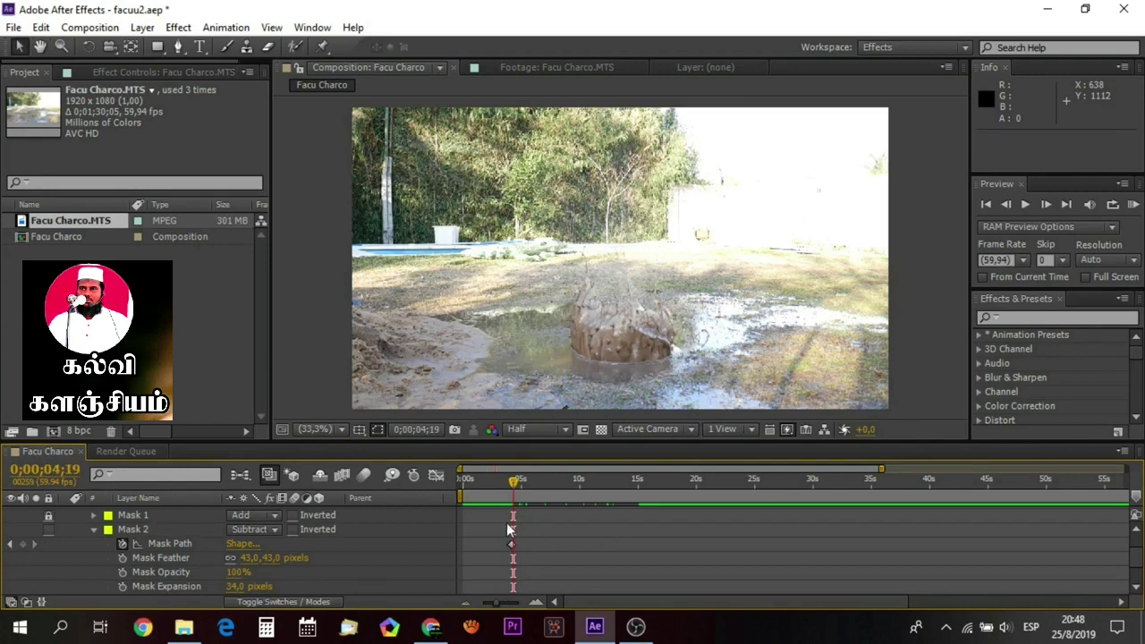
left_click(495, 483)
key("space")
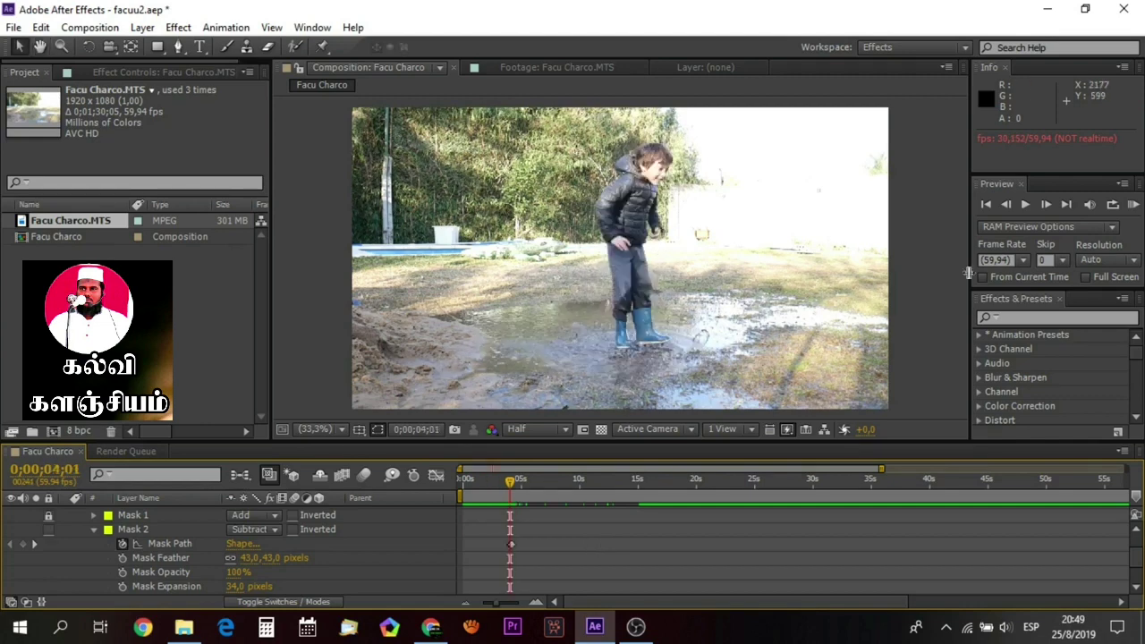
left_click(1042, 206)
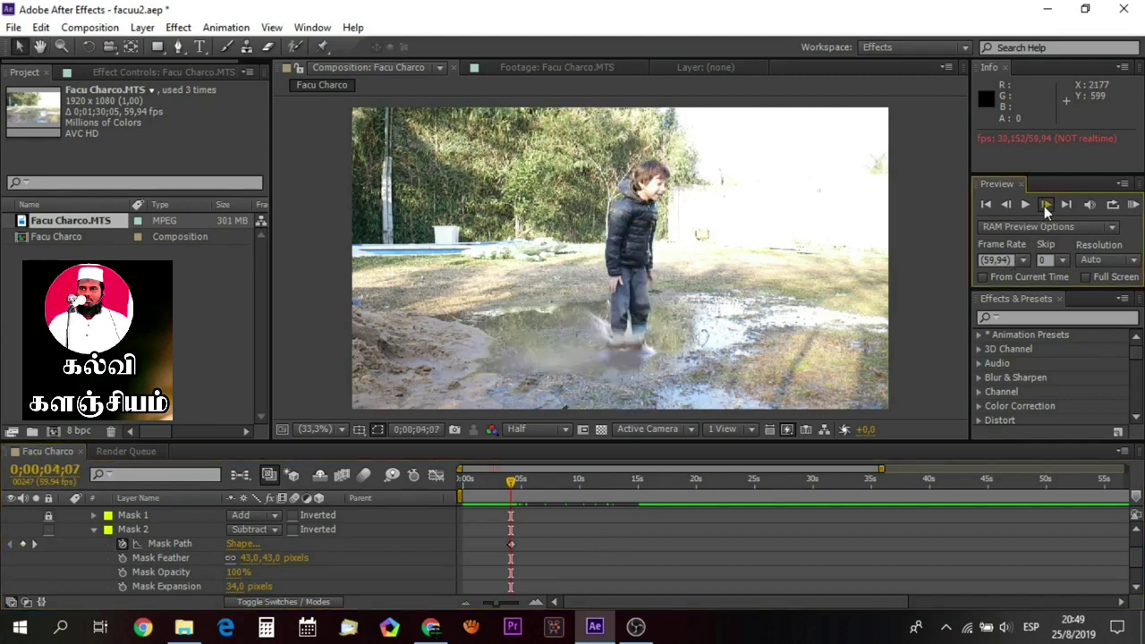